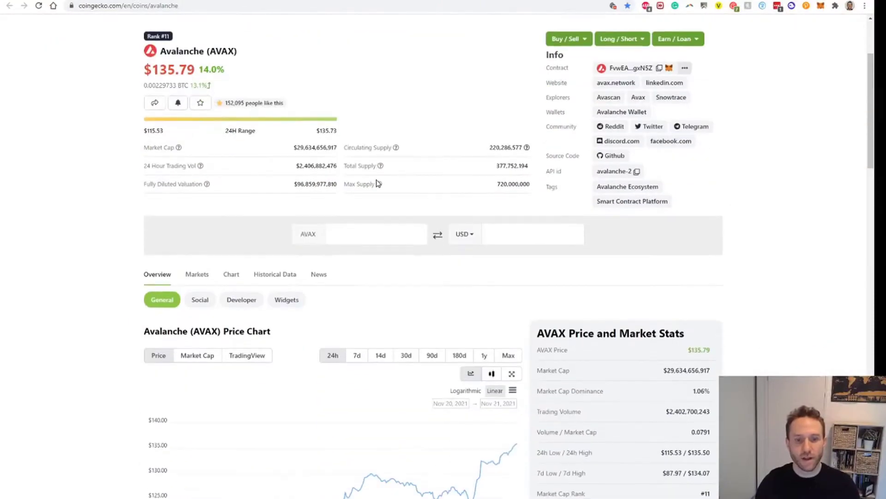
# Step: Examine the Avalanche (AVAX) price chart over the Max, 7d and 30d ranges
pyautogui.click(508, 355)
pyautogui.scroll(-3, 64, 172)
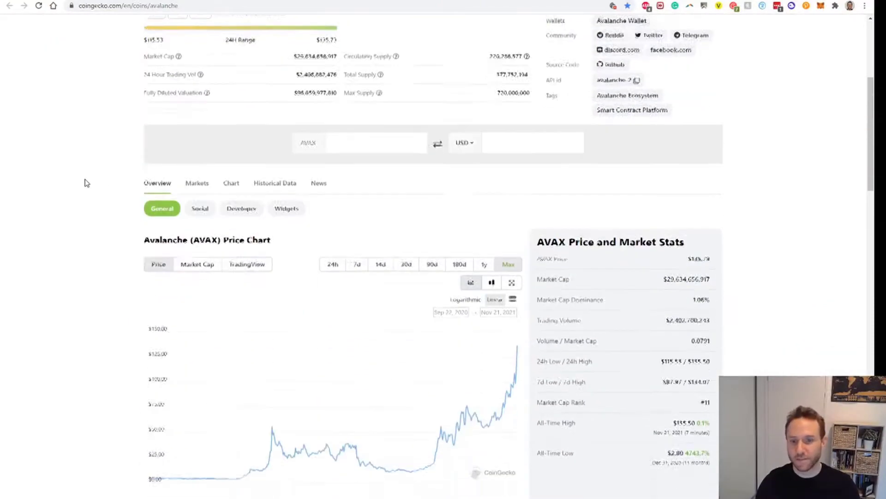
pyautogui.click(359, 221)
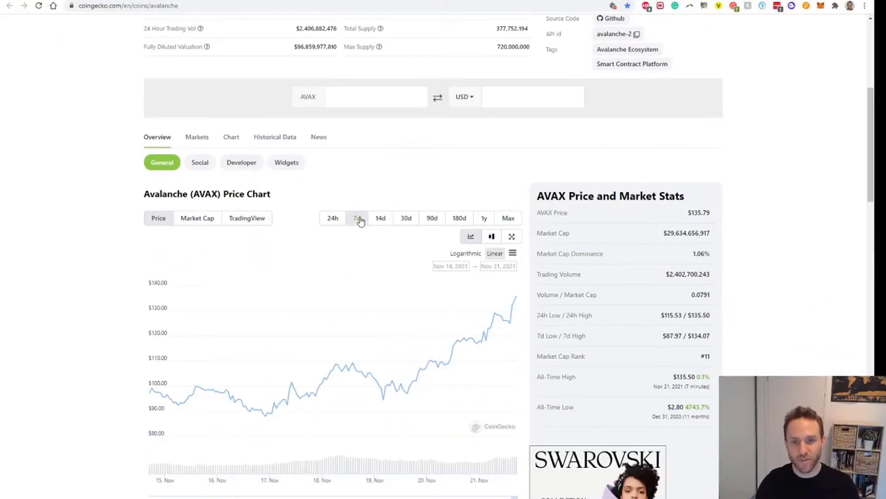
pyautogui.click(406, 223)
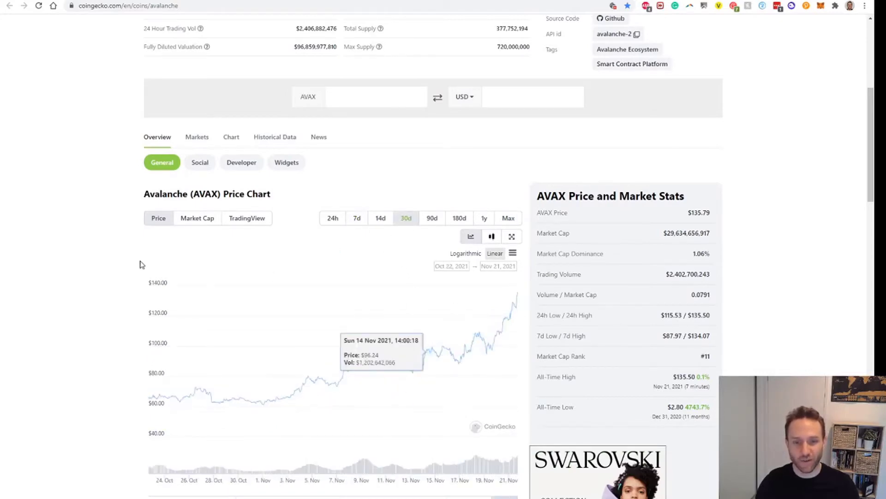
pyautogui.scroll(-4, 139, 264)
pyautogui.scroll(6, 255, 254)
pyautogui.scroll(4, 257, 256)
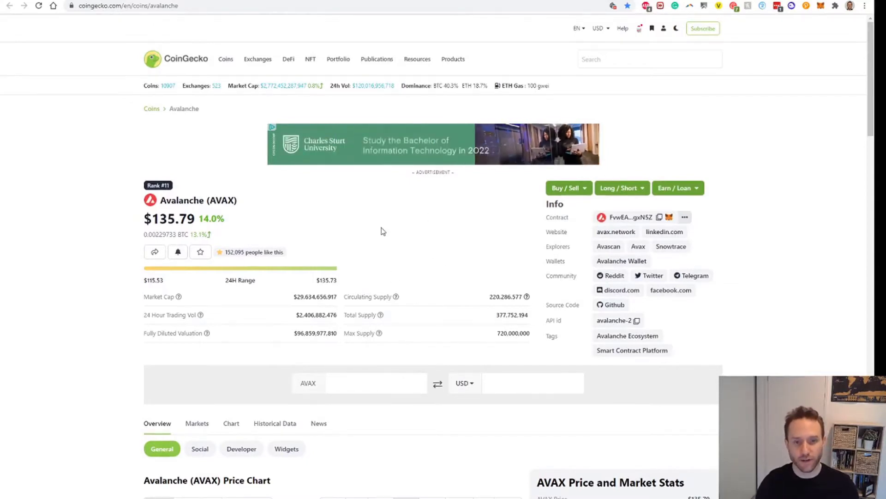
# Step: Review the exchanges and trading pairs in the Avalanche spot markets list
pyautogui.scroll(-1, 382, 232)
pyautogui.scroll(-5, 383, 232)
pyautogui.click(200, 195)
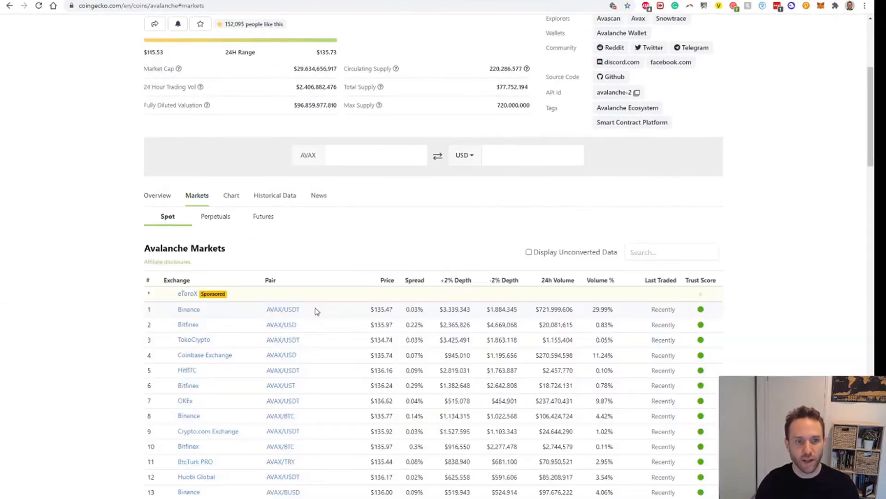
pyautogui.scroll(-3, 317, 311)
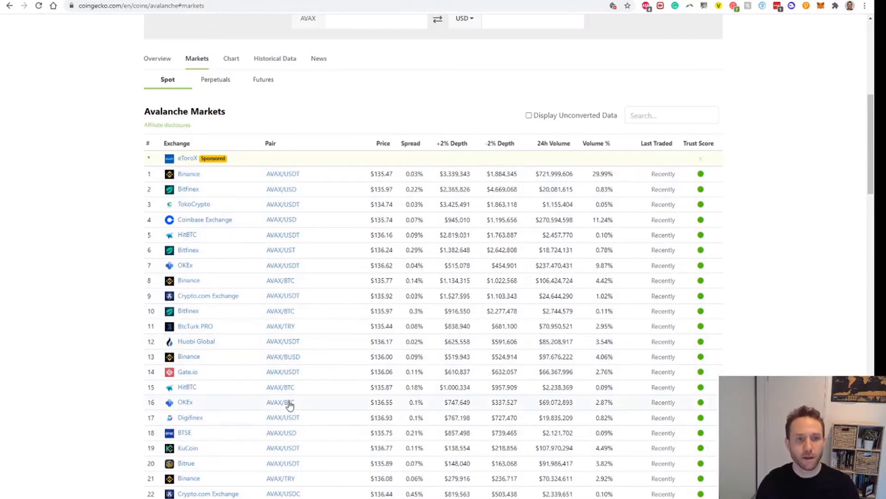
pyautogui.scroll(-2, 287, 398)
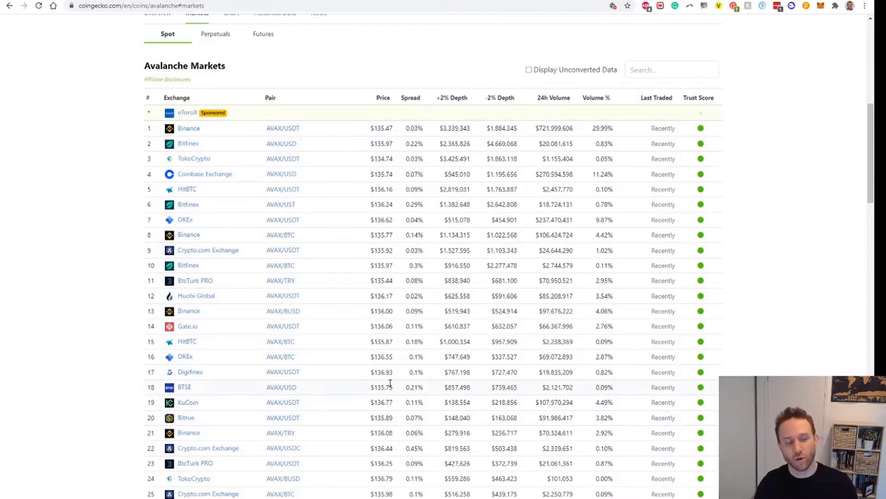
pyautogui.scroll(9, 222, 238)
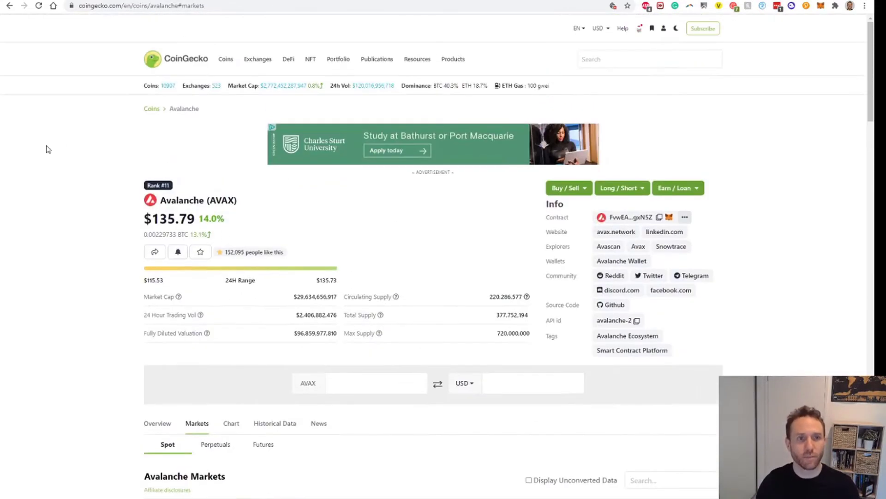
# Step: Go to the Trader Joe staking page at traderjoexyz.com
pyautogui.click(145, 6)
pyautogui.write('trader')
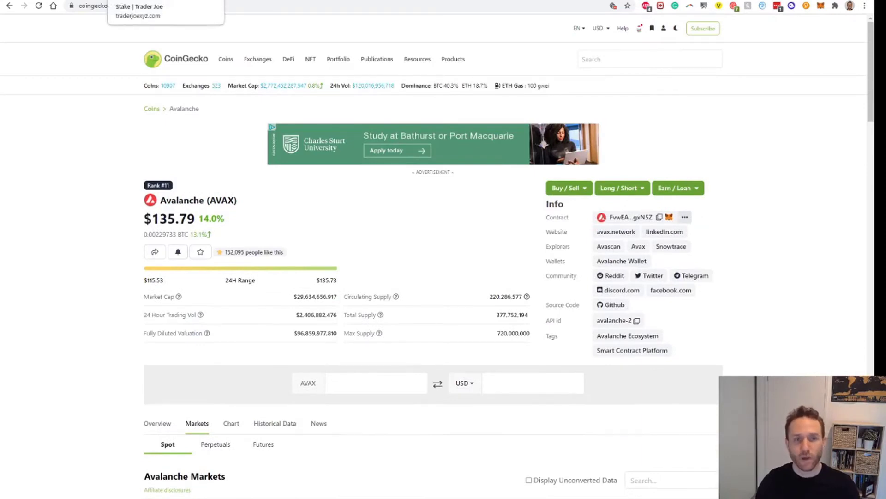
pyautogui.press('Return')
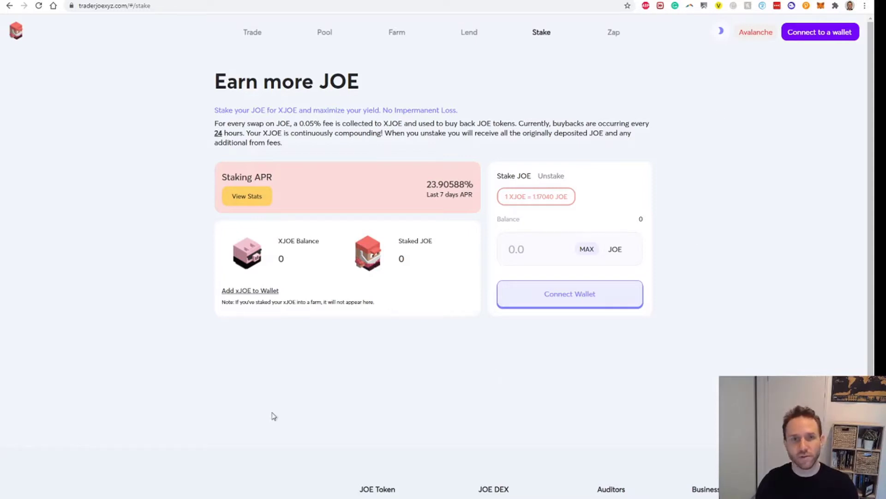
# Step: Connect the preselected MetaMask account to Trader Joe and approve the connection
pyautogui.click(818, 39)
pyautogui.click(410, 190)
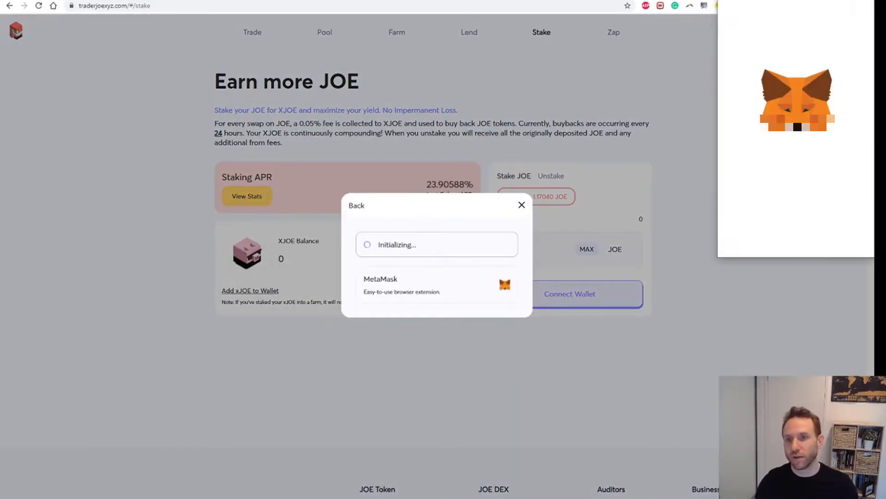
pyautogui.scroll(-1, 815, 199)
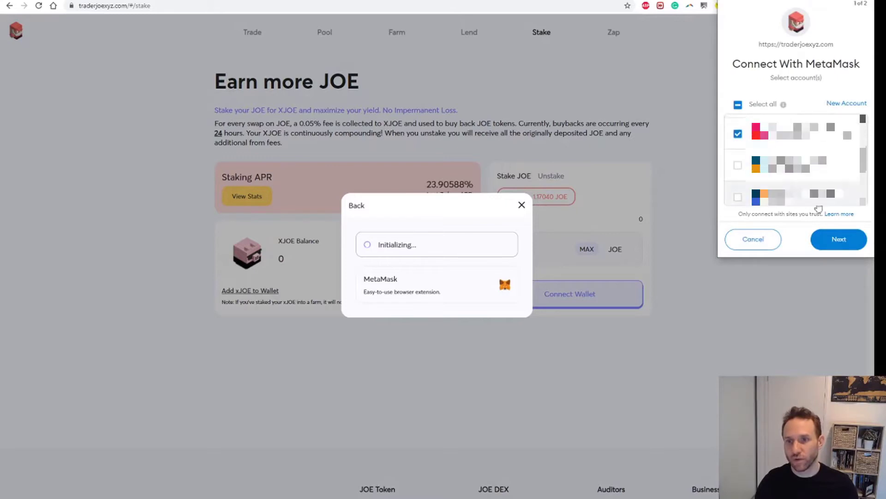
pyautogui.click(839, 239)
pyautogui.click(840, 240)
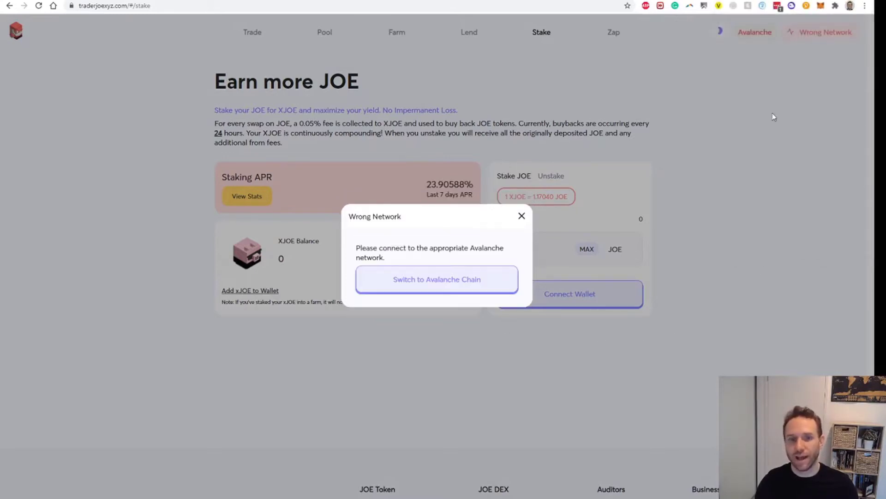
# Step: Add the Avalanche Mainnet C-Chain network to MetaMask, switch to it, and answer the pending PancakeSwap network request
pyautogui.click(451, 277)
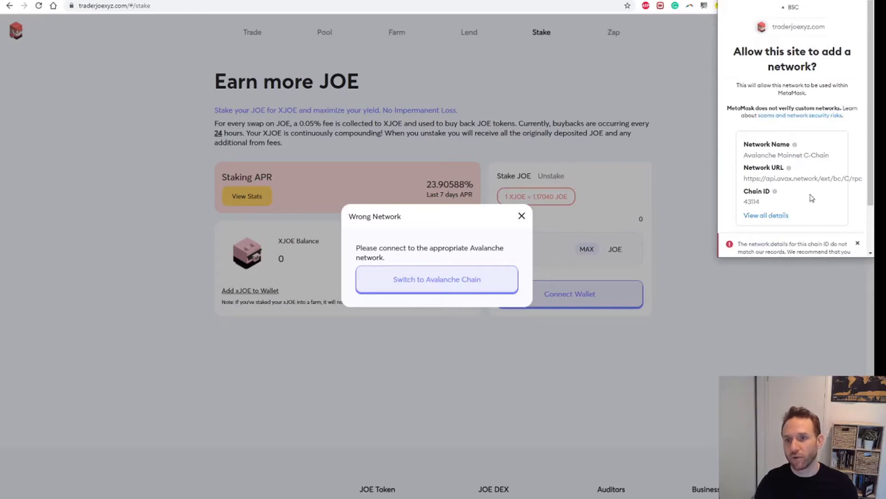
pyautogui.scroll(-1, 844, 168)
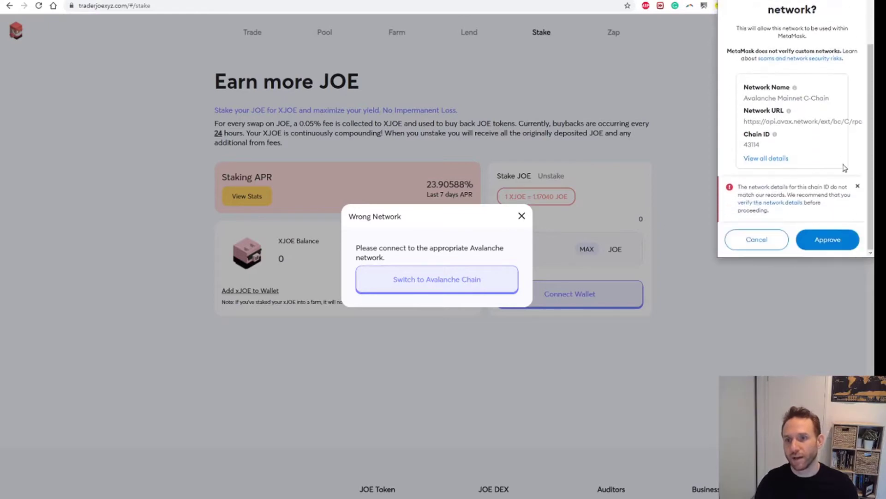
pyautogui.click(828, 241)
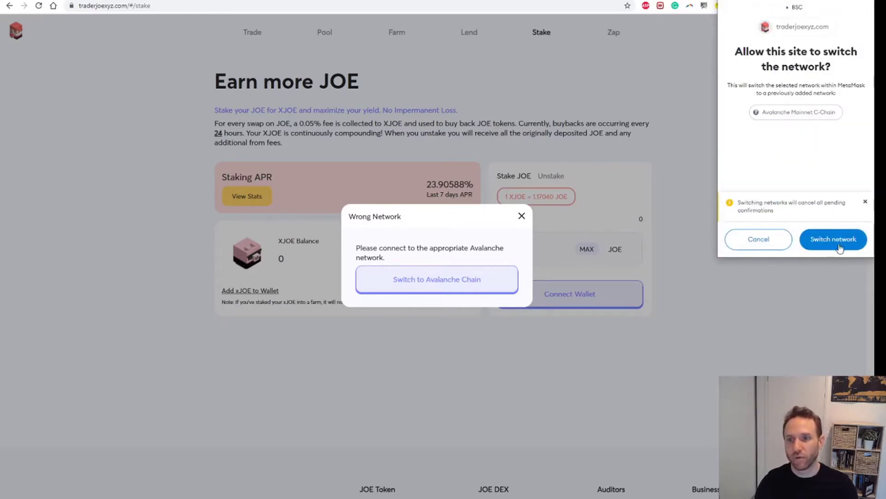
pyautogui.click(838, 246)
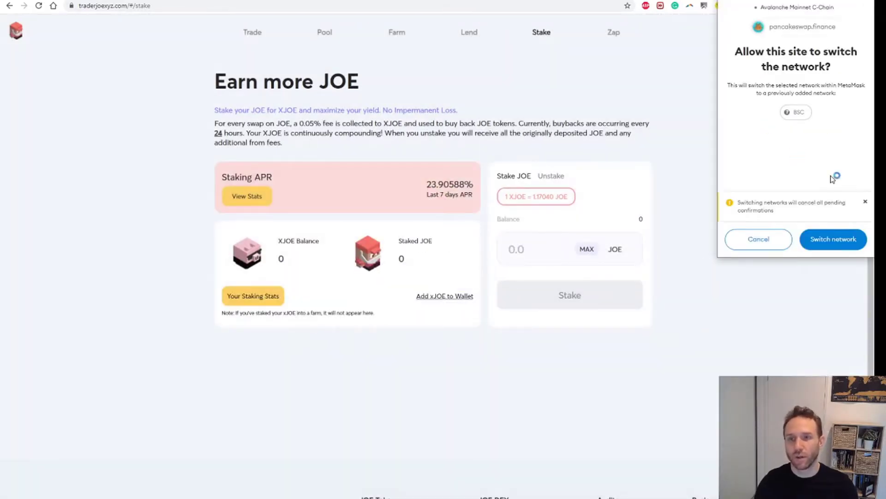
pyautogui.click(834, 241)
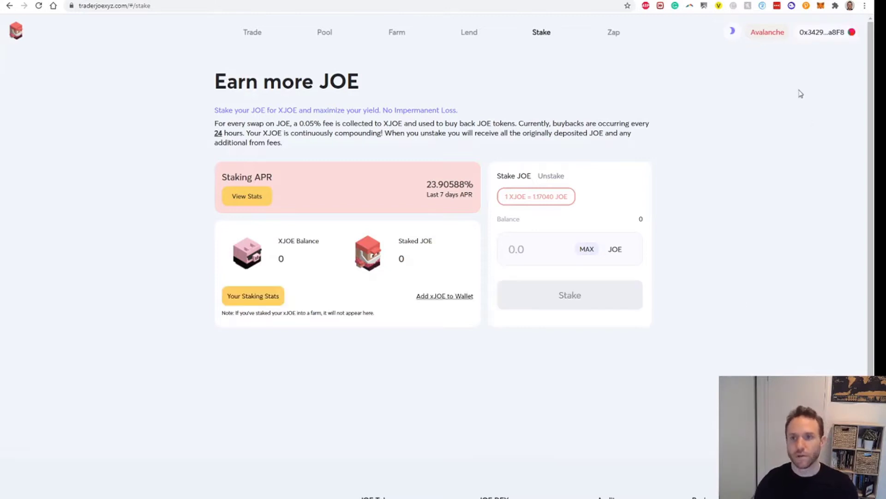
# Step: Check the primary account's AVAX balance and active network in MetaMask
pyautogui.click(820, 7)
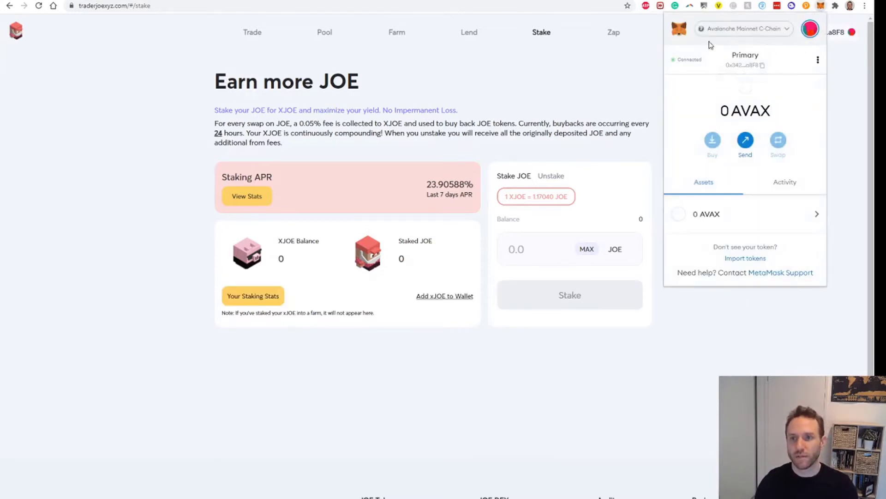
pyautogui.click(765, 305)
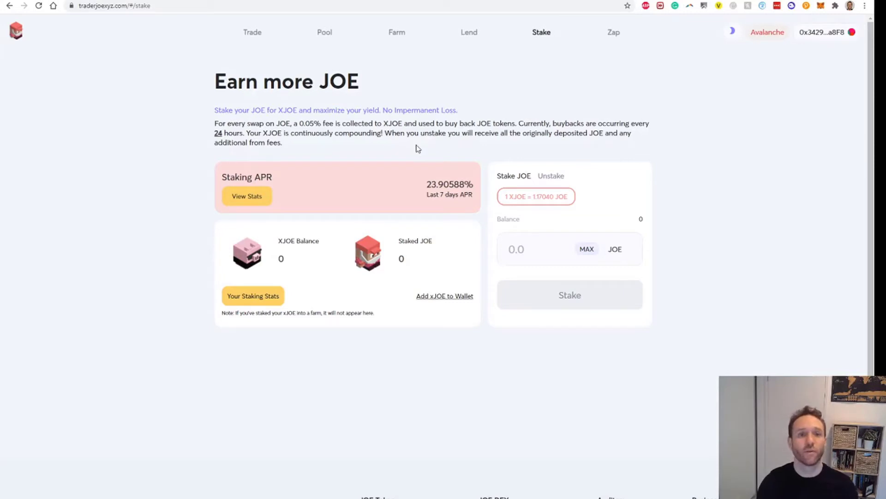
pyautogui.hotkey('alt', 'shift', 'm')
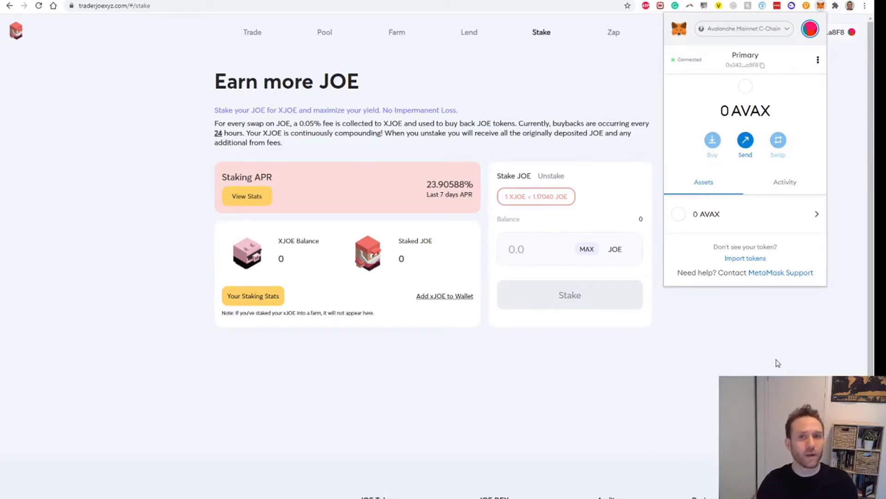
# Step: Switch to KuCoin, start an AVAX withdrawal from the main account, and paste the MetaMask wallet address as the destination
pyautogui.hotkey('alt', 'Tab')
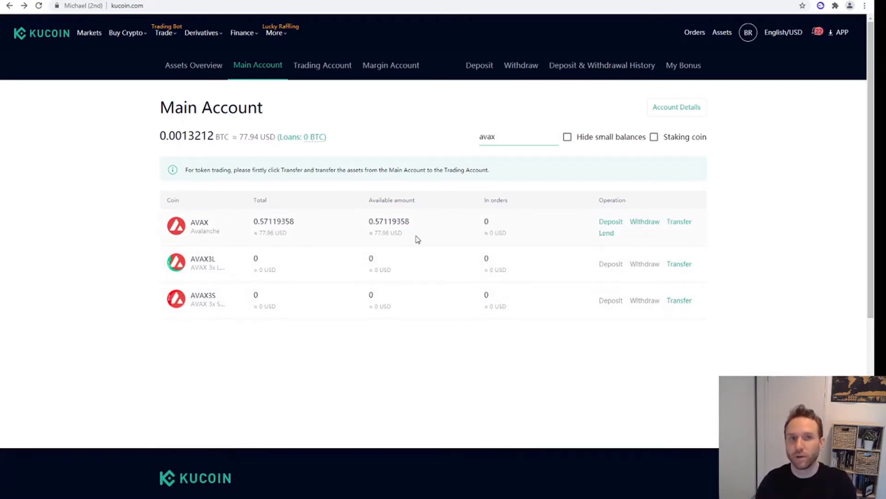
pyautogui.click(650, 223)
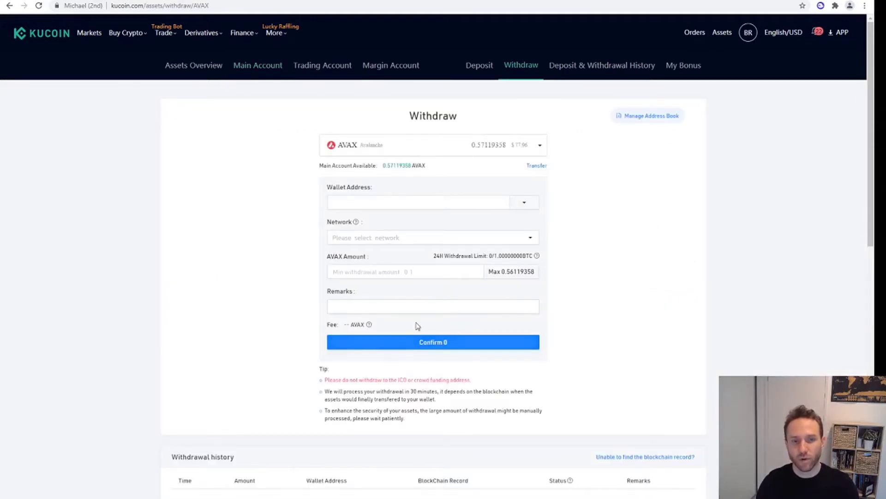
pyautogui.click(432, 202)
pyautogui.hotkey('ctrl', 'v')
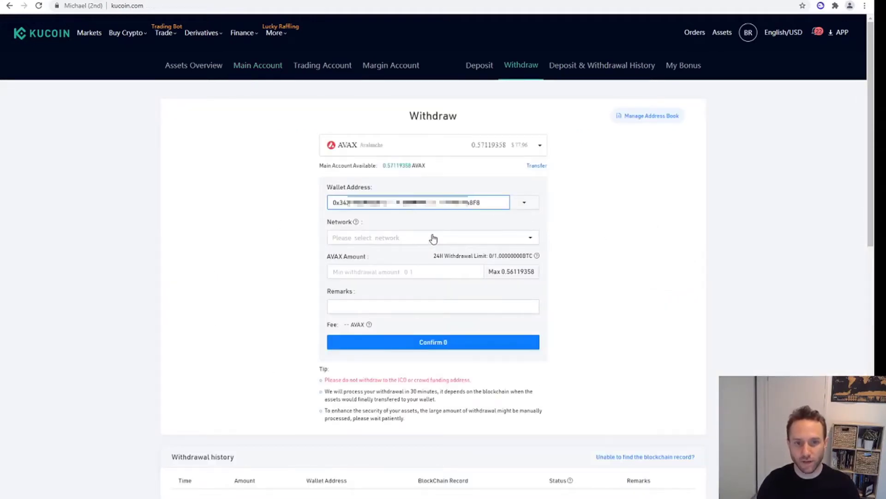
# Step: Set the withdrawal amount to the maximum 0.56119358 AVAX and choose the AVAX (C-Chain) network
pyautogui.click(483, 238)
pyautogui.click(598, 261)
pyautogui.click(511, 272)
pyautogui.click(471, 241)
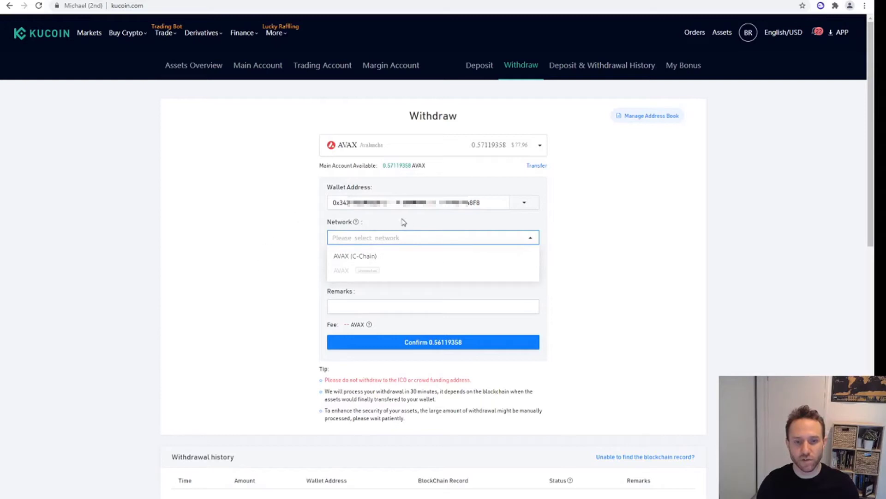
pyautogui.click(376, 259)
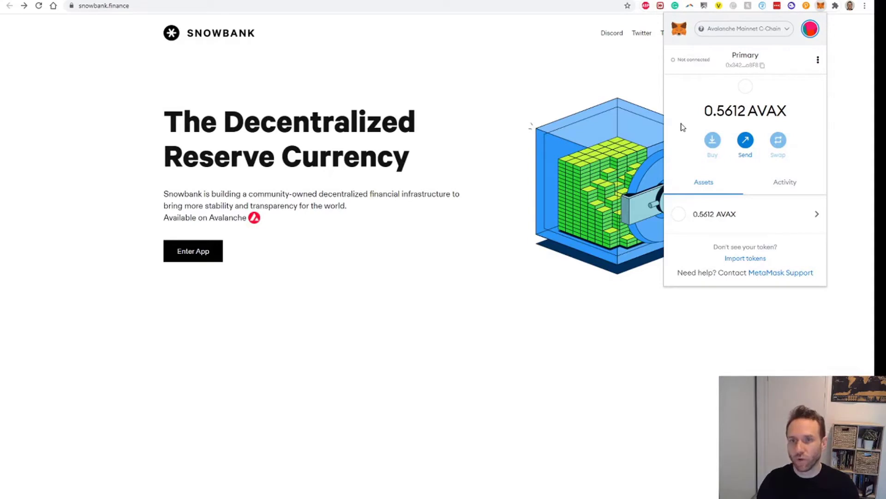
# Step: Switch the MetaMask network to BSC on the Elk Finance swap page
pyautogui.click(384, 301)
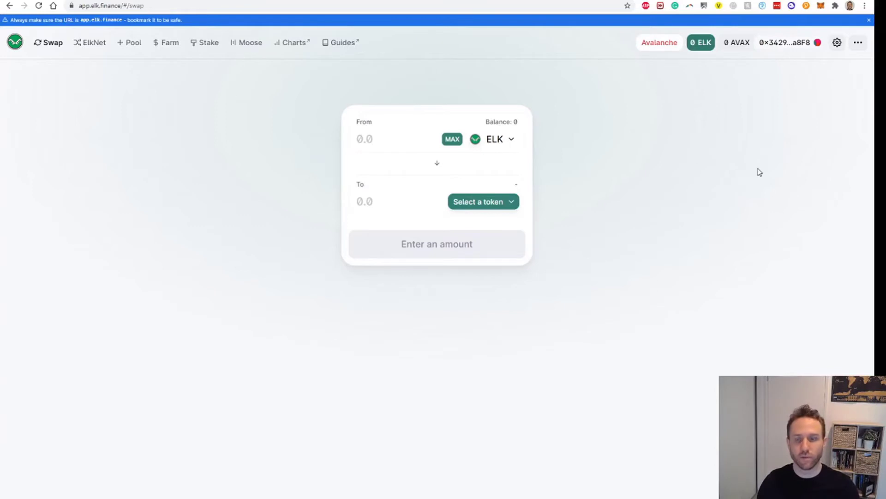
pyautogui.click(820, 6)
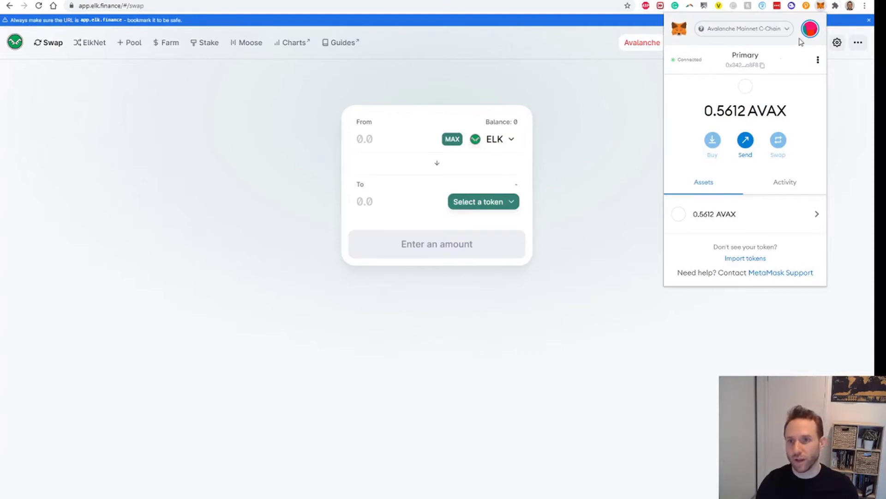
pyautogui.click(810, 28)
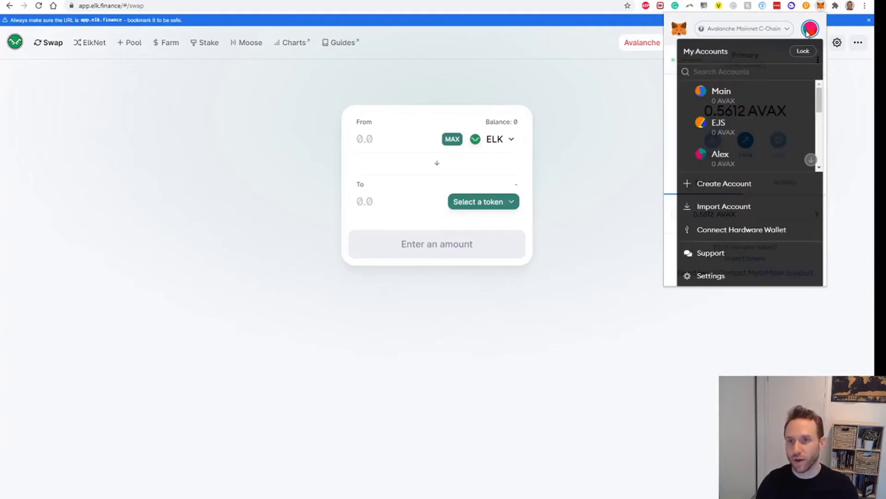
pyautogui.click(771, 29)
pyautogui.scroll(-3, 757, 157)
pyautogui.scroll(-2, 757, 157)
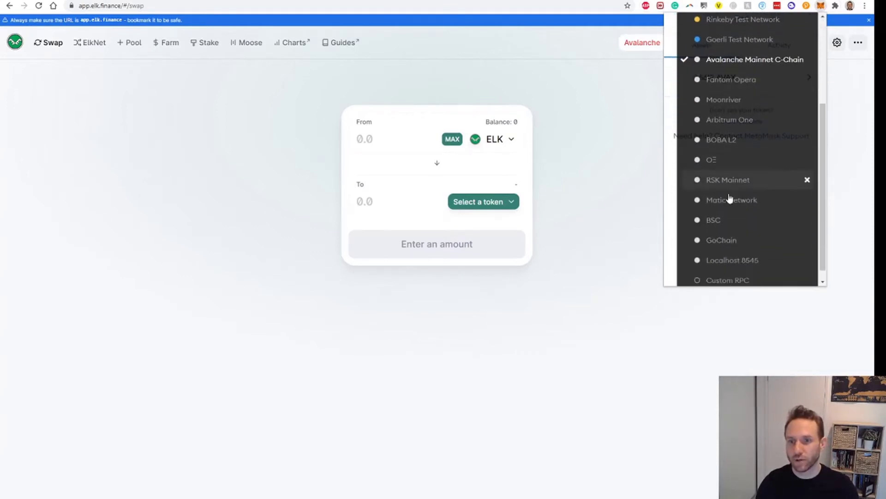
pyautogui.click(720, 219)
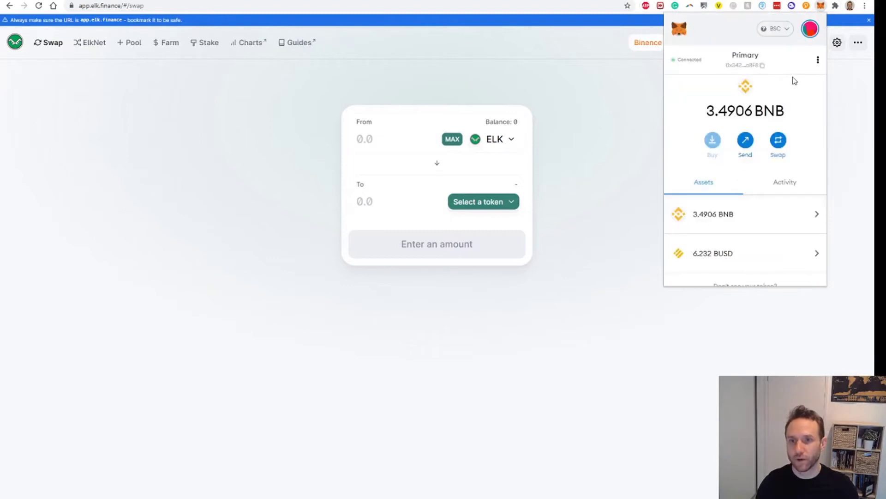
pyautogui.click(576, 189)
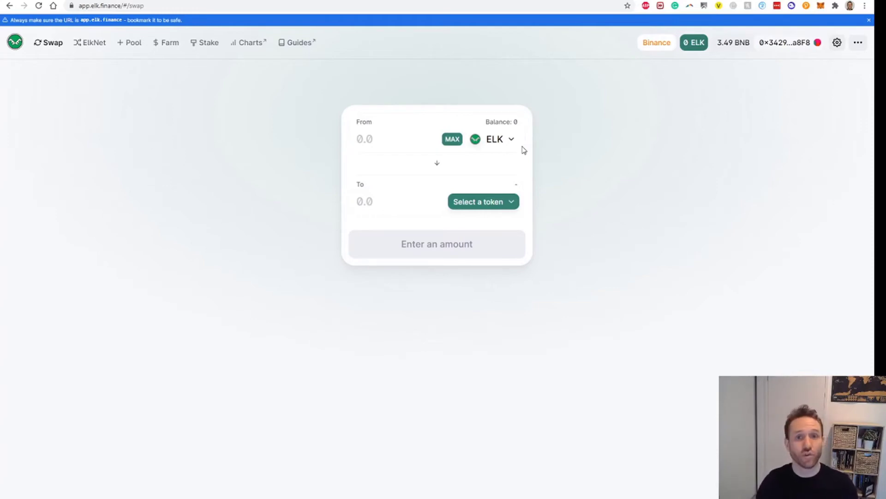
# Step: Set up a swap from BNB to ELK using the maximum available BNB amount
pyautogui.click(502, 142)
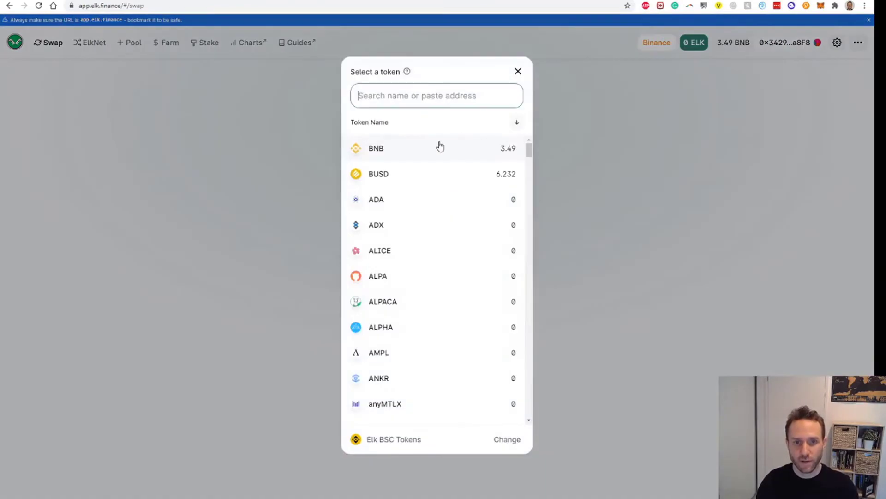
pyautogui.click(401, 148)
pyautogui.click(480, 202)
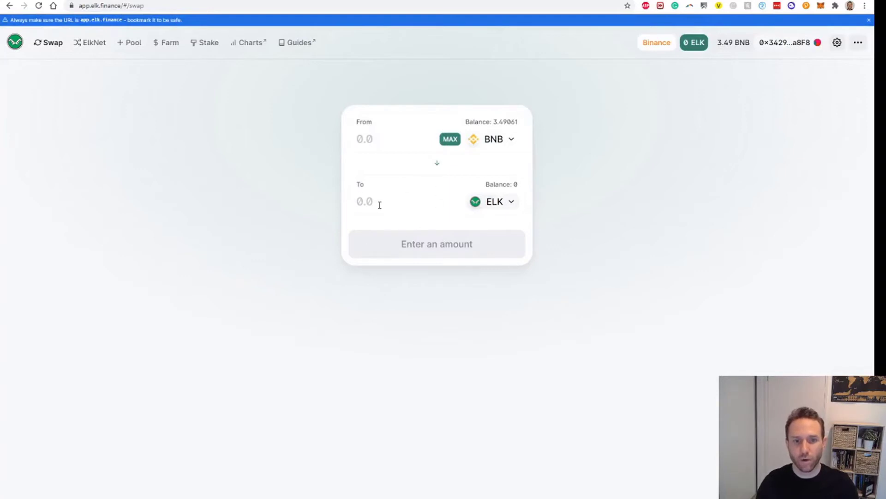
pyautogui.click(450, 139)
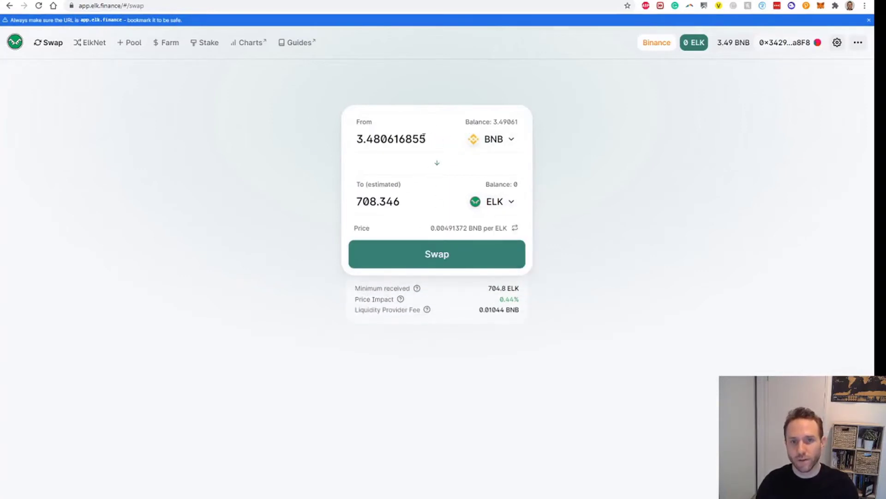
# Step: Set the swap amount to 3.3 BNB and execute the swap to ELK, confirming the transaction in the wallet
pyautogui.moveTo(440, 140)
pyautogui.mouseDown()
pyautogui.moveTo(335, 139)
pyautogui.moveTo(441, 143)
pyautogui.mouseUp()
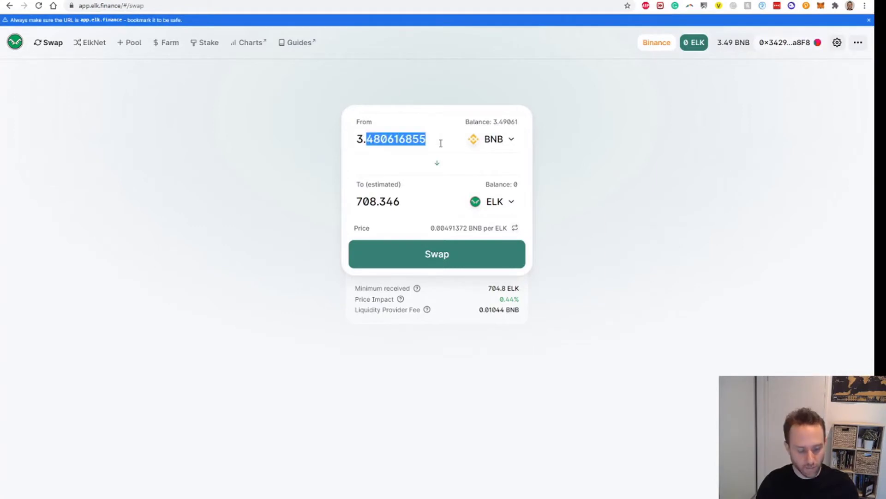
pyautogui.write('3.3')
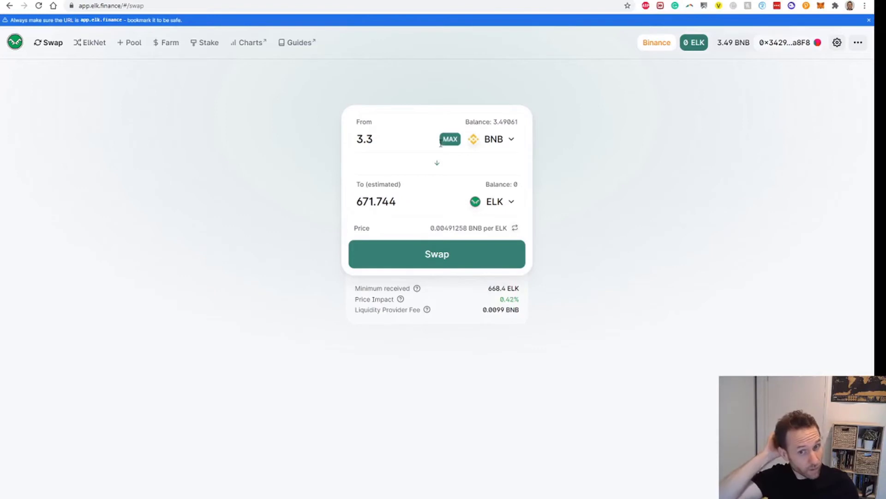
pyautogui.click(468, 258)
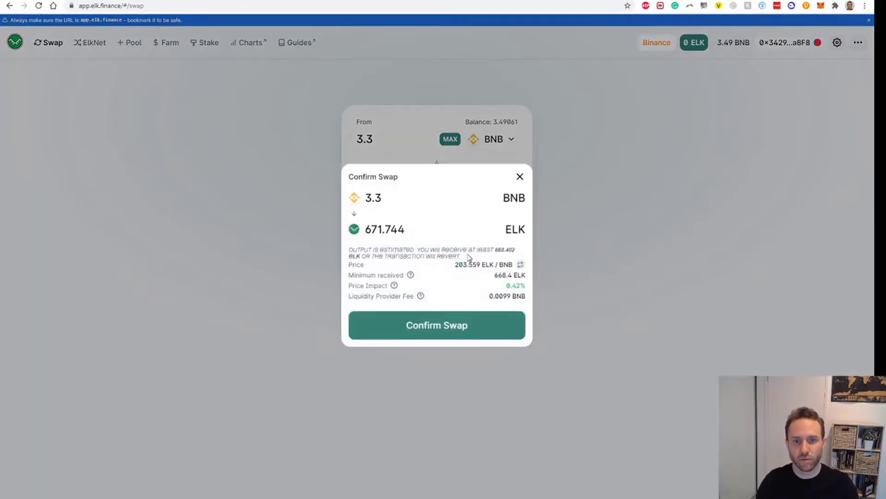
pyautogui.click(455, 325)
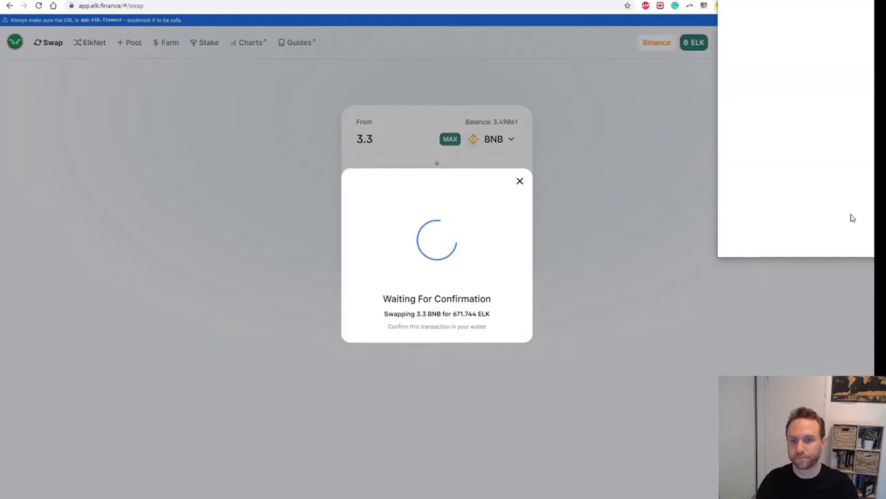
pyautogui.scroll(-3, 841, 244)
pyautogui.click(835, 241)
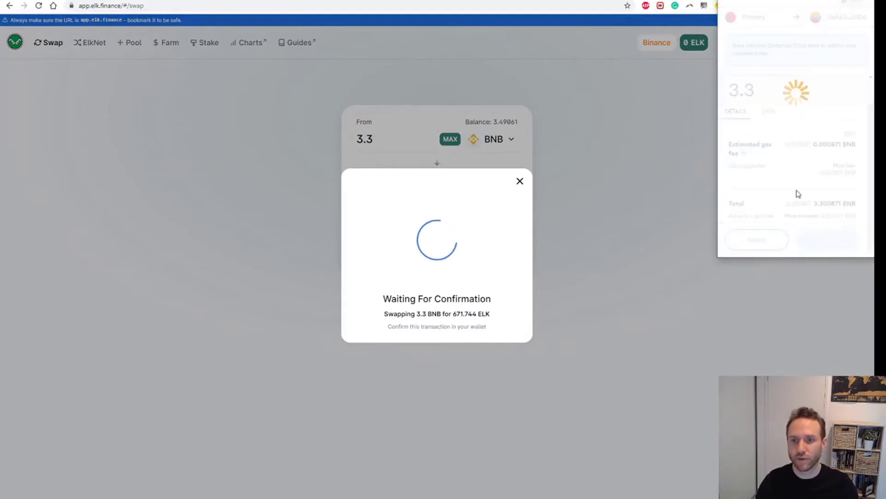
pyautogui.click(442, 342)
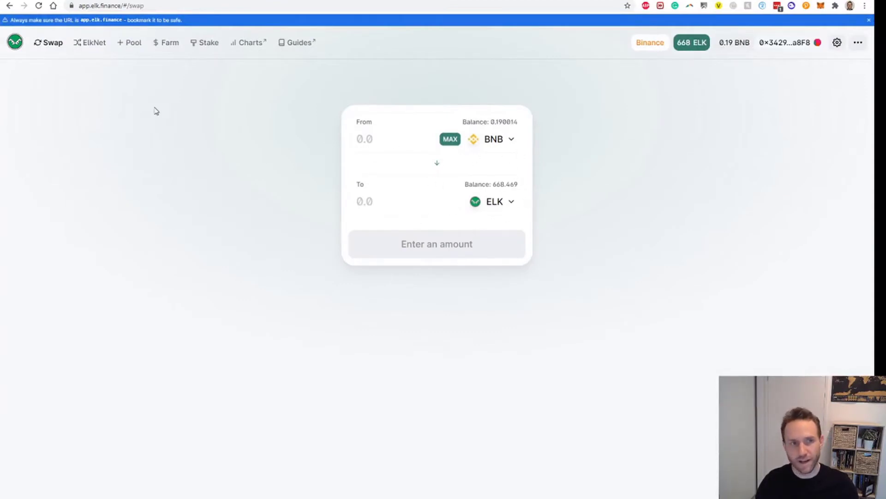
# Step: Set up an ElkNet cross-chain transfer of the maximum ELK balance with Avalanche as the target chain
pyautogui.click(93, 45)
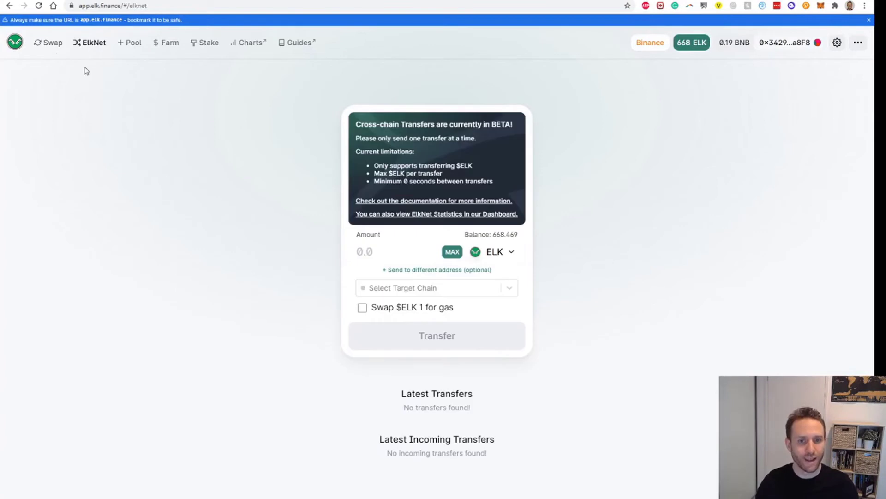
pyautogui.click(454, 290)
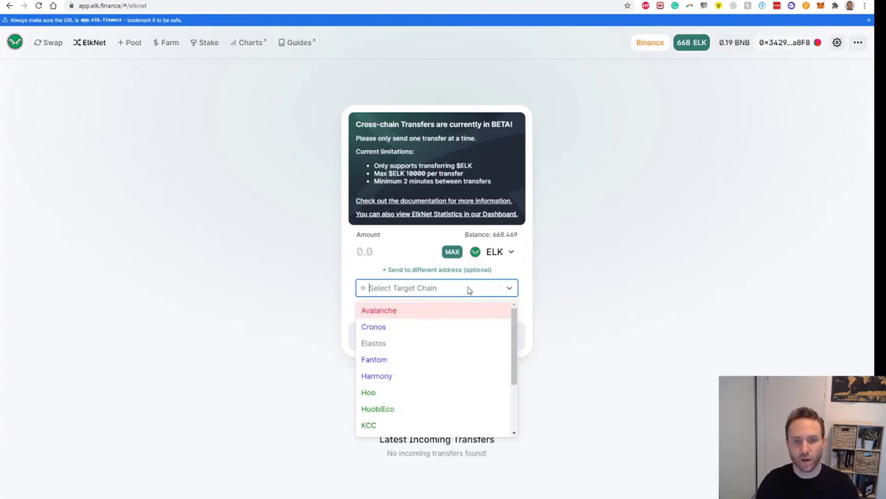
pyautogui.click(409, 313)
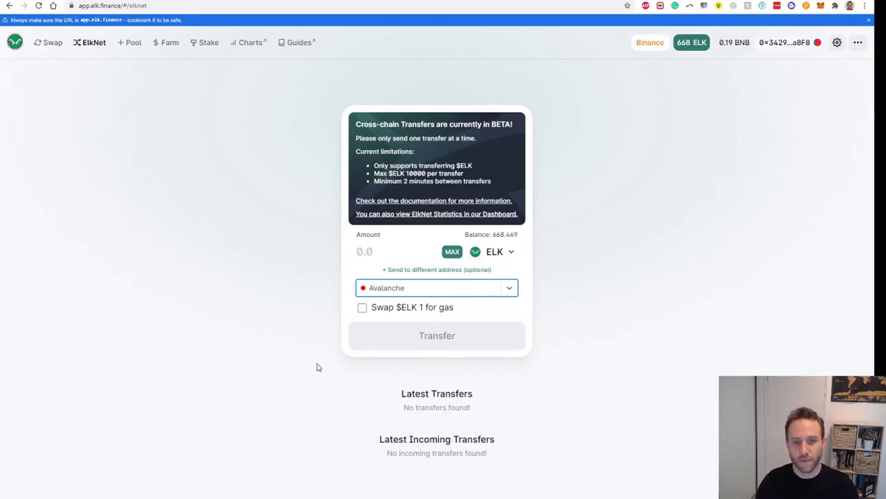
pyautogui.click(452, 252)
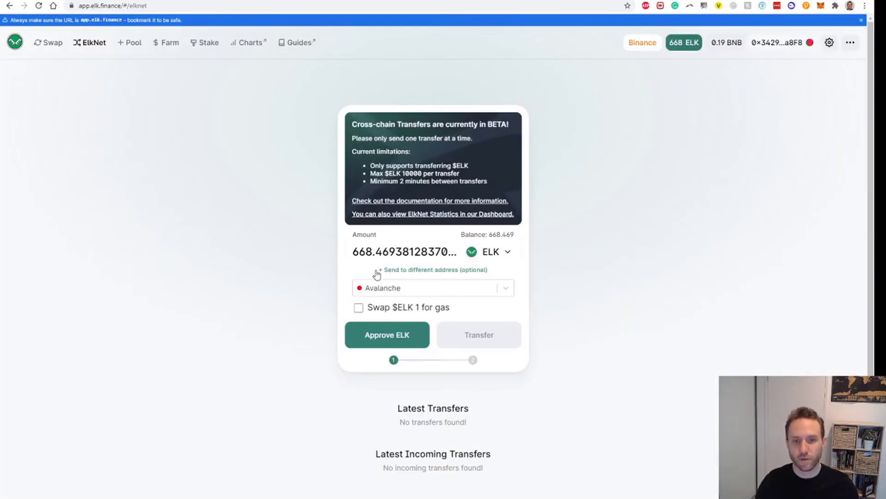
# Step: Approve ELK spending and transfer the ELK to Avalanche without swapping any for gas, confirming both transactions in MetaMask
pyautogui.click(362, 331)
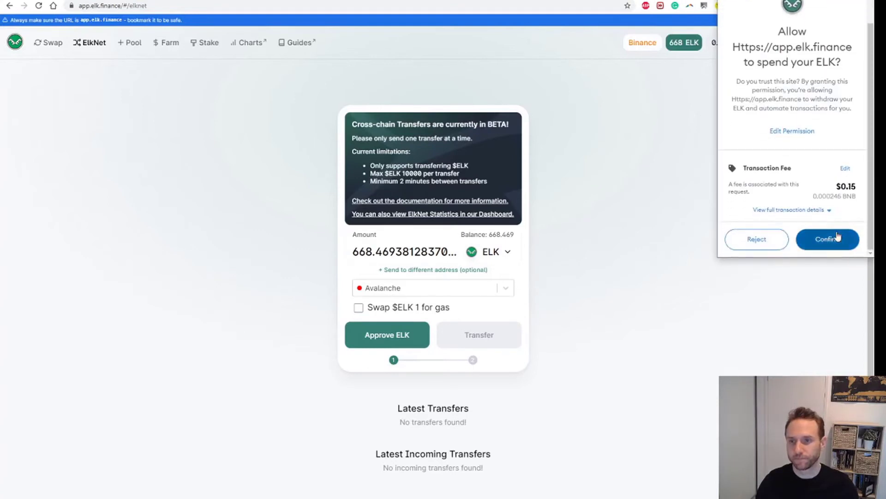
pyautogui.click(835, 239)
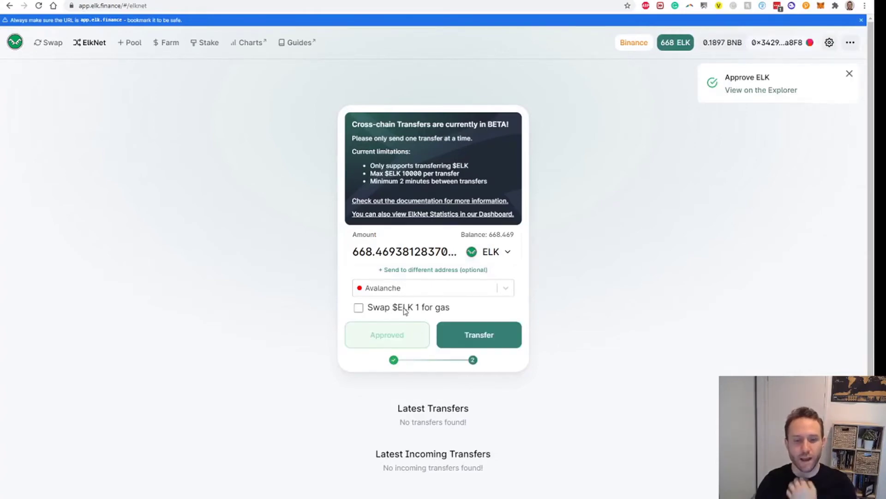
pyautogui.click(358, 309)
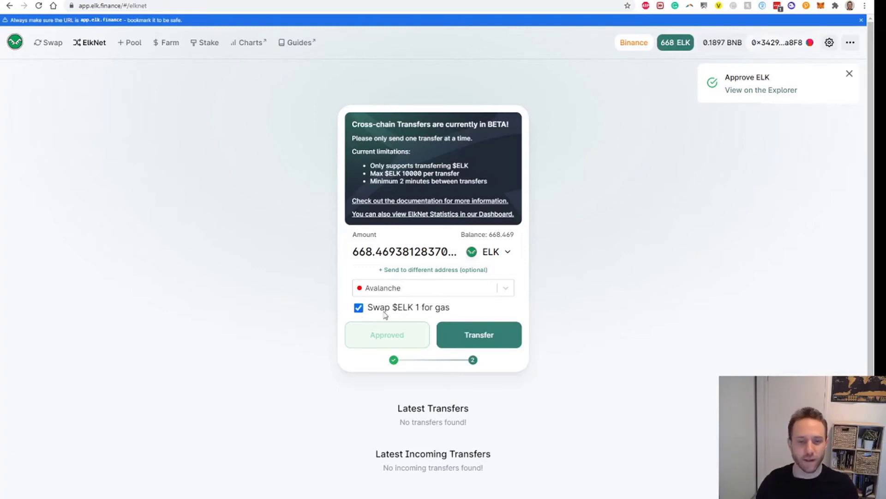
pyautogui.click(359, 308)
pyautogui.click(480, 335)
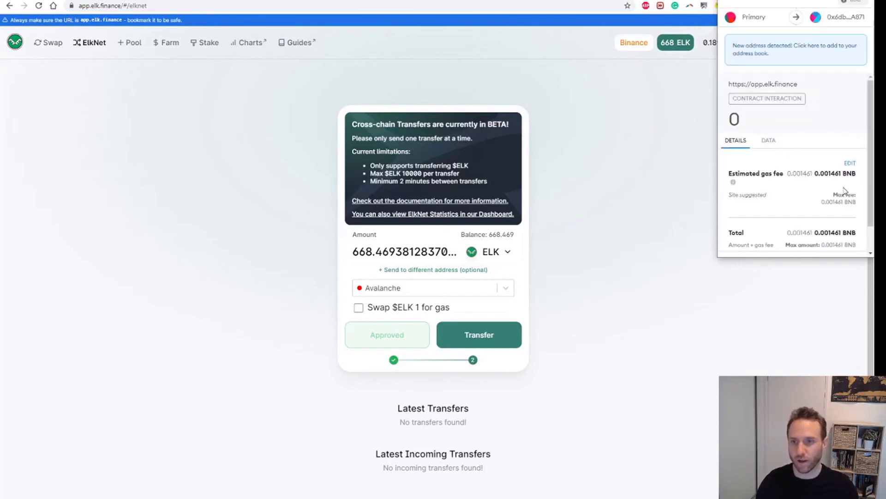
pyautogui.click(826, 238)
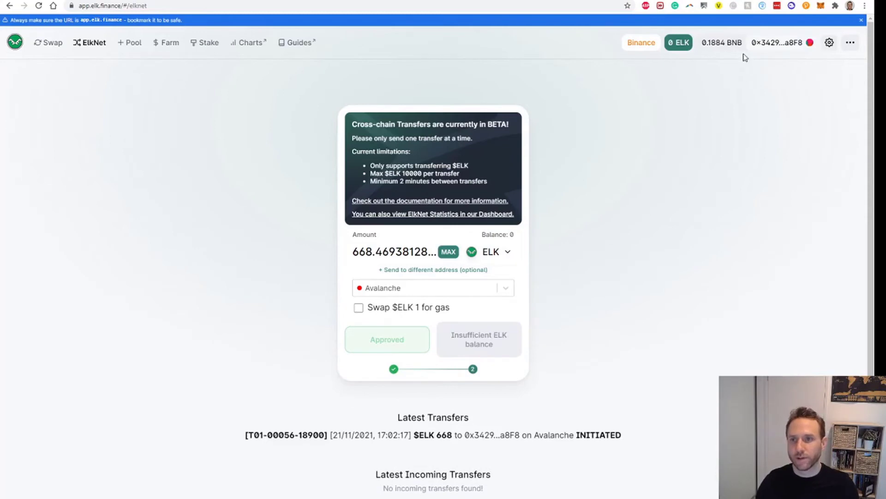
# Step: Switch the MetaMask network from BSC to Avalanche
pyautogui.click(822, 7)
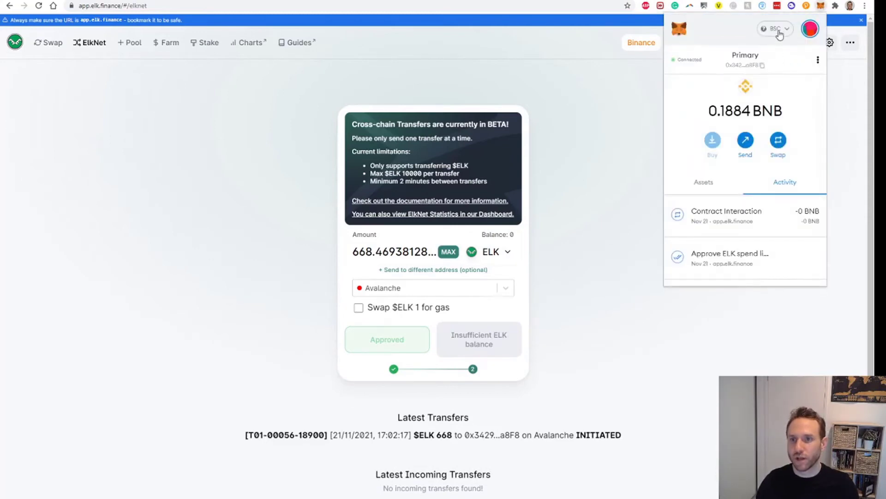
pyautogui.click(775, 29)
pyautogui.click(750, 196)
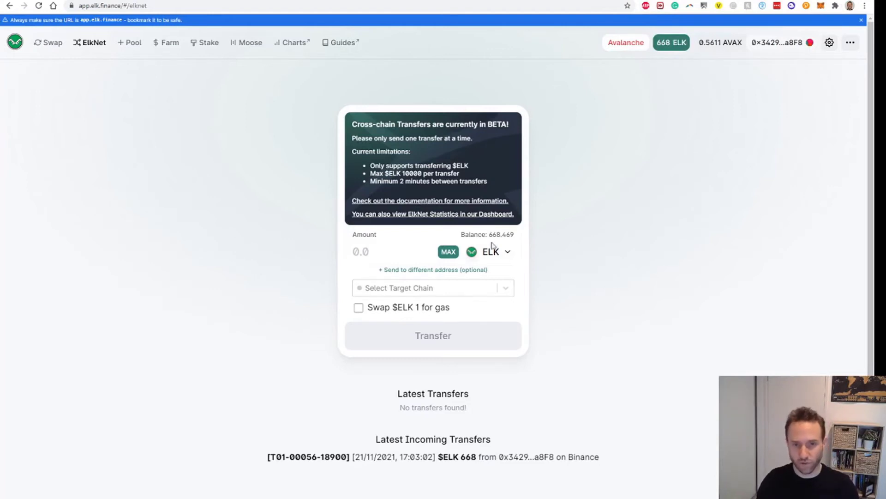
# Step: Set up an Elk Finance swap of the maximum ELK balance to AVAX
pyautogui.click(55, 43)
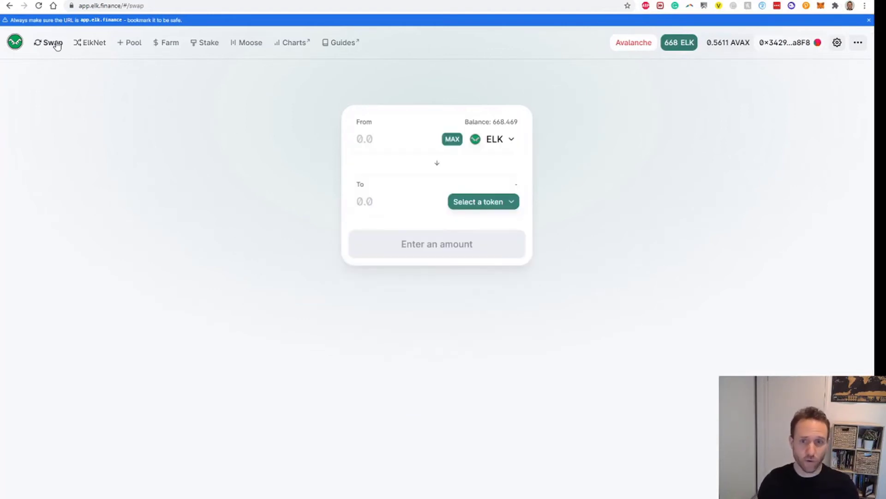
pyautogui.click(474, 201)
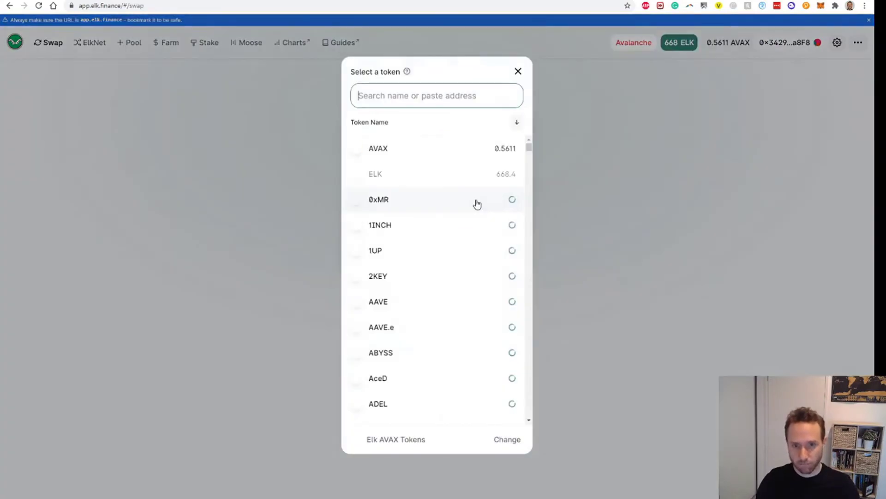
pyautogui.click(386, 150)
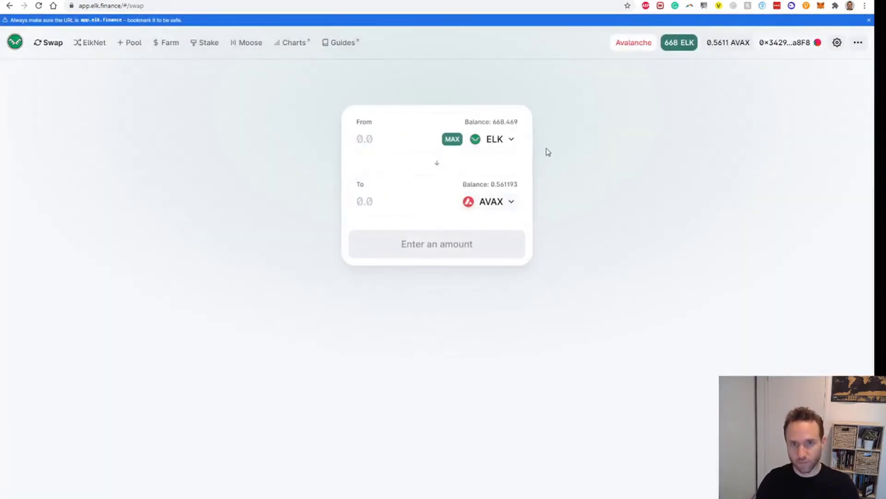
pyautogui.click(449, 141)
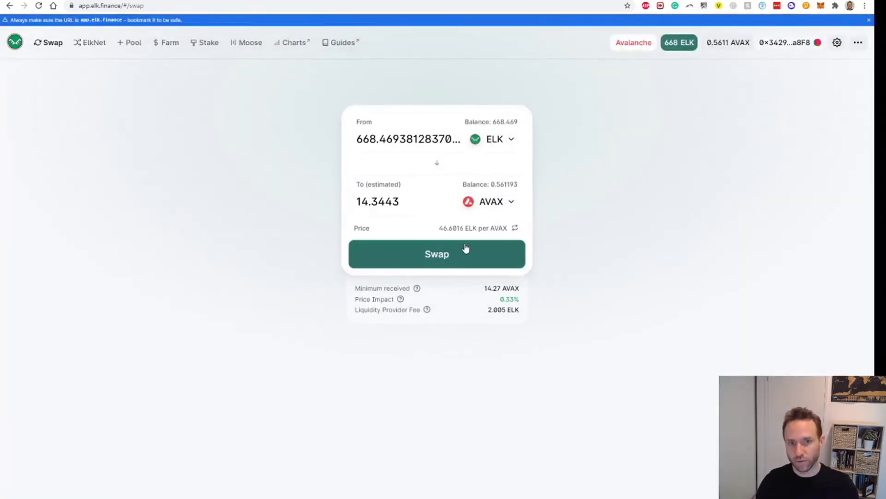
# Step: Approve Elk Finance to spend the ELK for the AVAX swap and confirm the permission in MetaMask
pyautogui.click(446, 256)
pyautogui.click(490, 320)
pyautogui.click(497, 314)
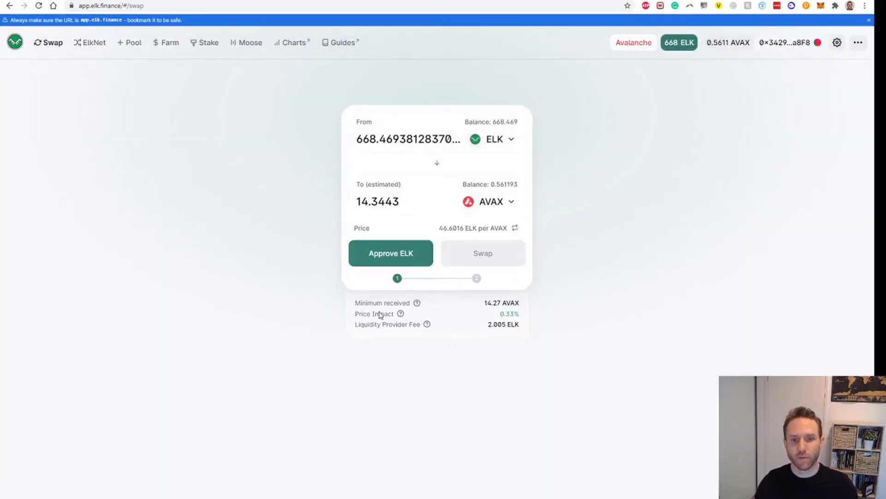
pyautogui.click(393, 254)
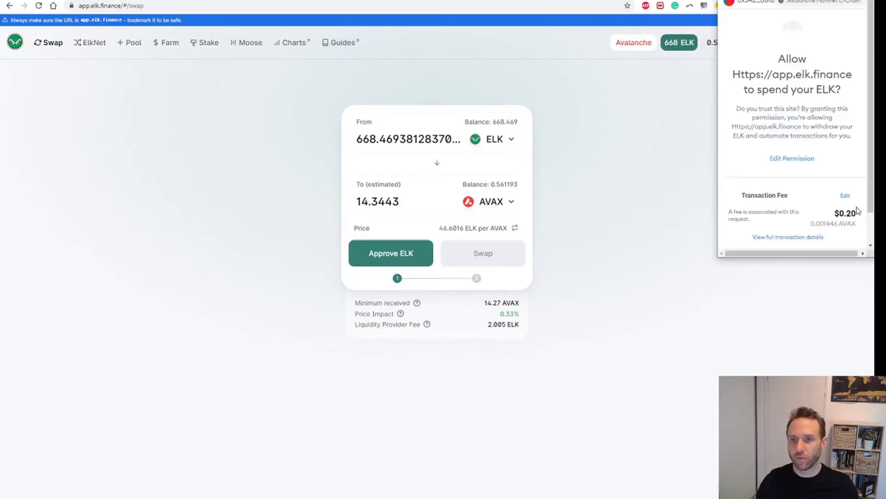
pyautogui.click(831, 229)
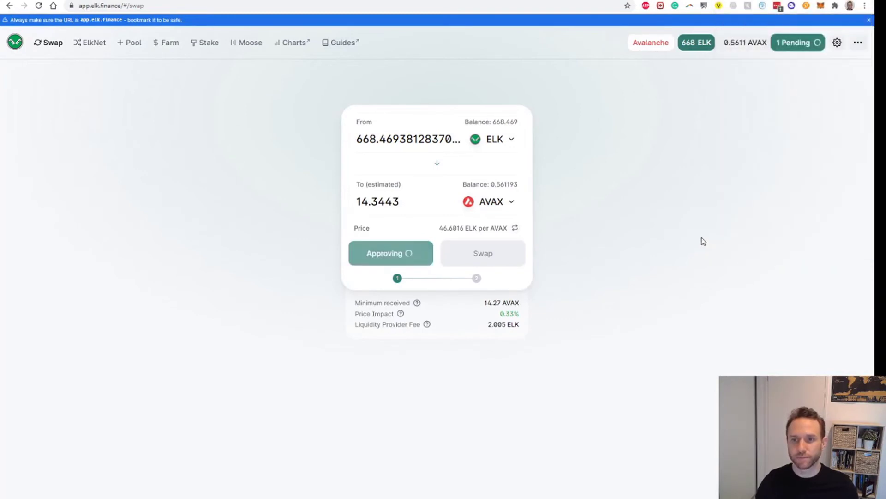
# Step: Execute the ELK to AVAX swap, confirm the transaction in MetaMask, and dismiss the swap dialog
pyautogui.click(483, 254)
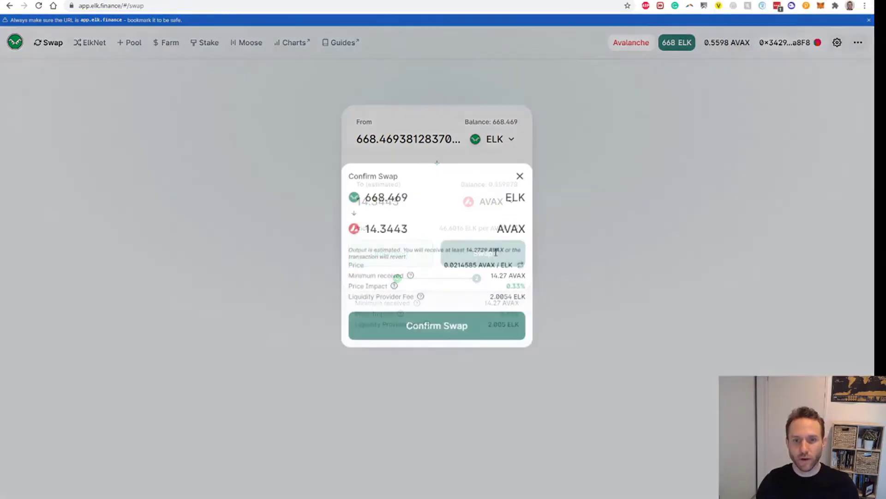
pyautogui.click(466, 332)
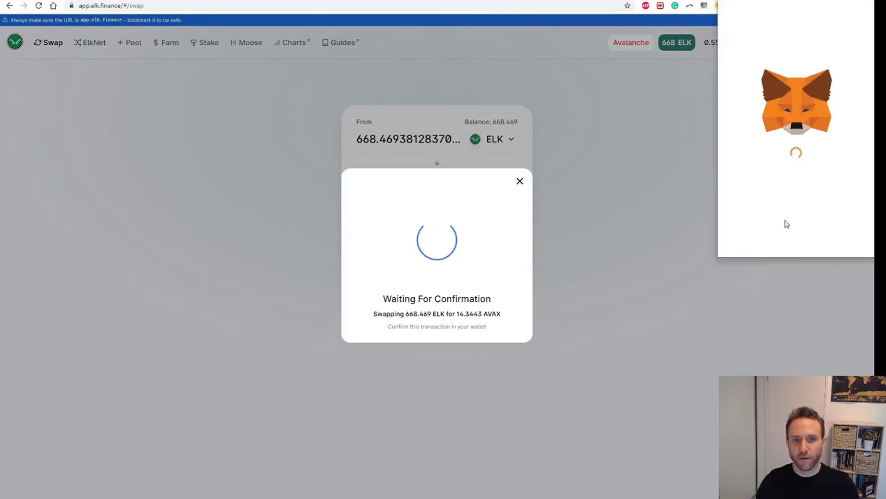
pyautogui.click(828, 248)
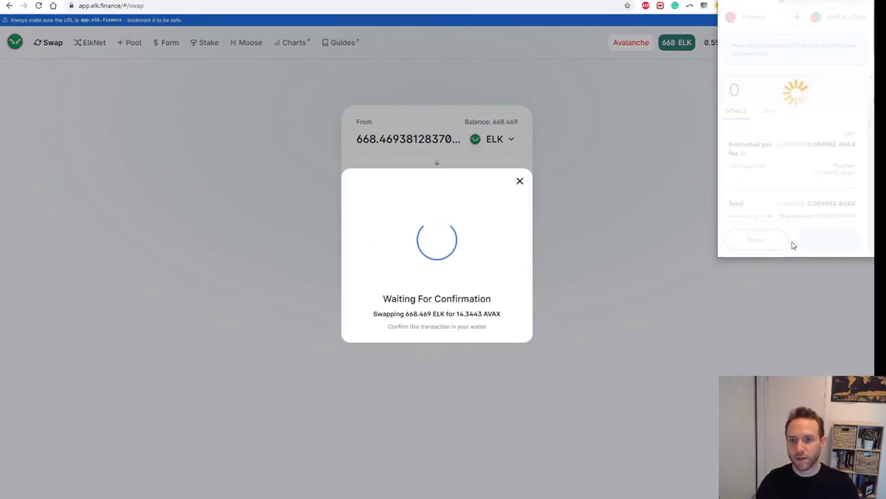
pyautogui.click(478, 343)
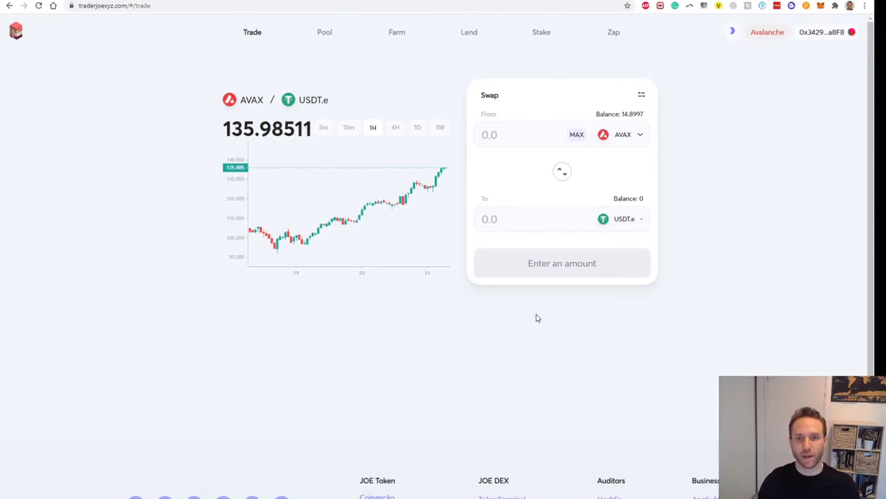
# Step: Check the JOE staking page on Trader Joe, and set up a trade from AVAX to JOE
pyautogui.click(542, 34)
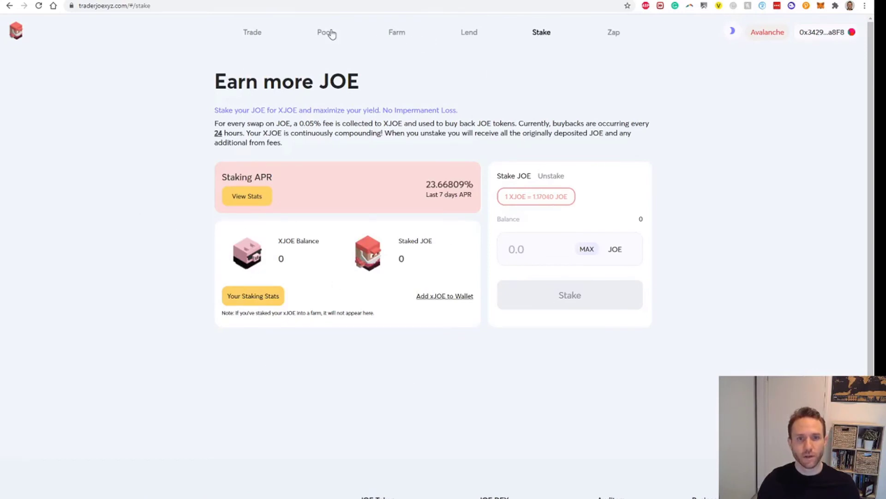
pyautogui.click(254, 33)
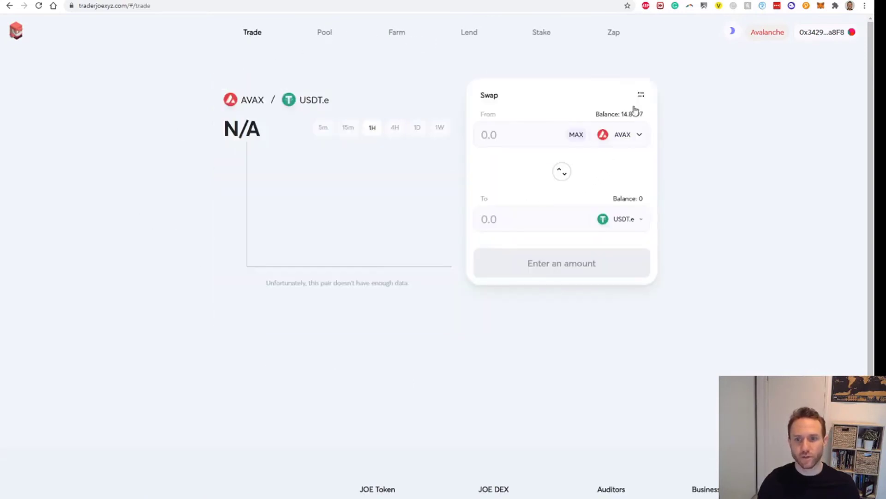
pyautogui.click(620, 221)
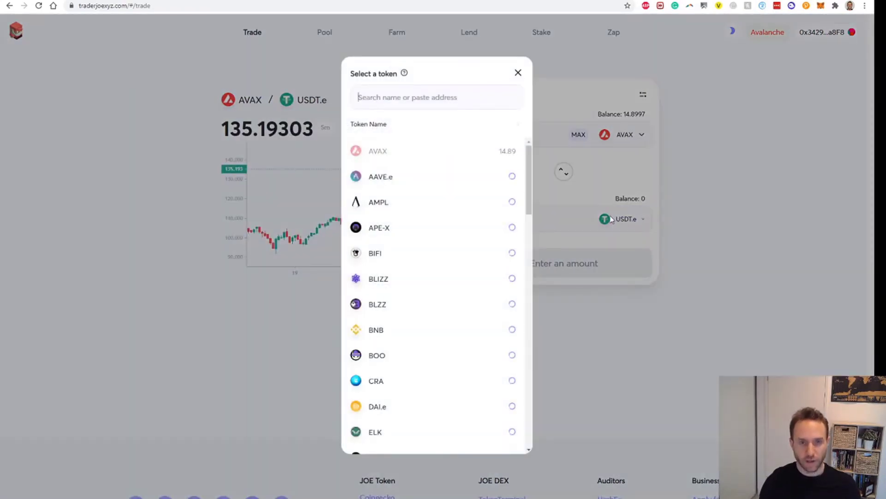
pyautogui.write('joe')
pyautogui.click(431, 152)
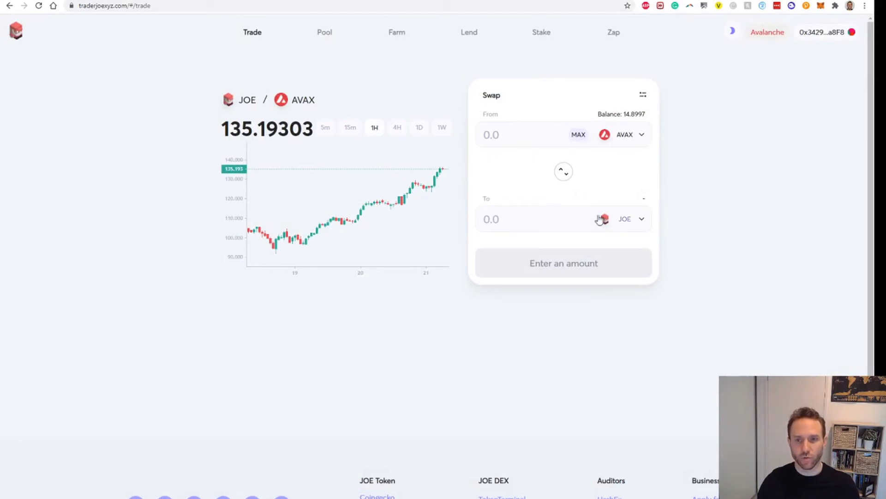
# Step: Fill in the maximum available AVAX as the amount to trade for JOE and open that amount for editing
pyautogui.click(580, 135)
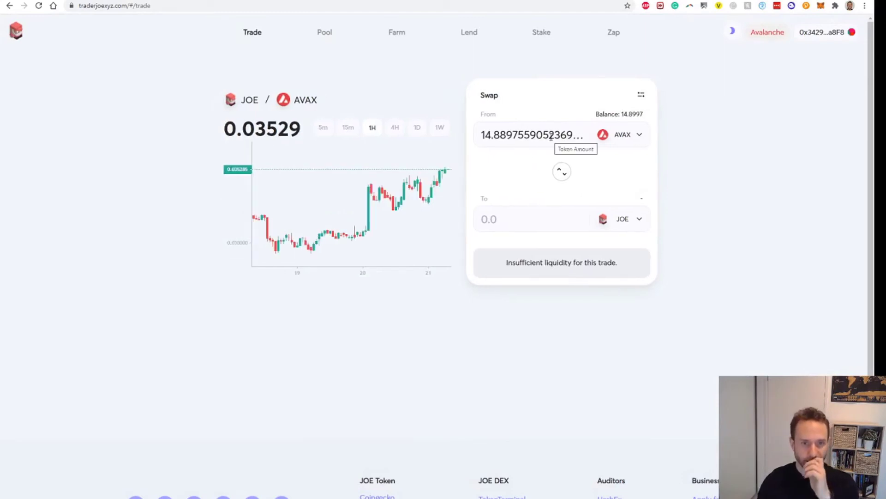
pyautogui.click(527, 133)
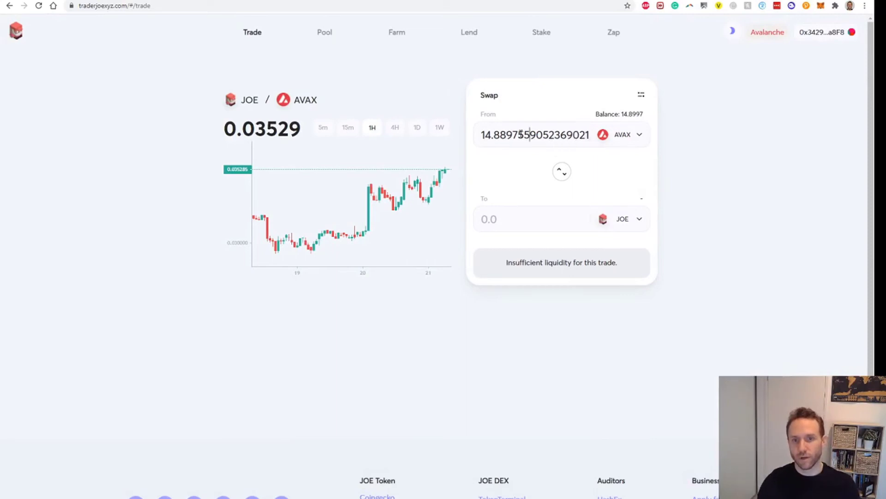
pyautogui.hotkey('ctrl', 'a')
pyautogui.click(542, 134)
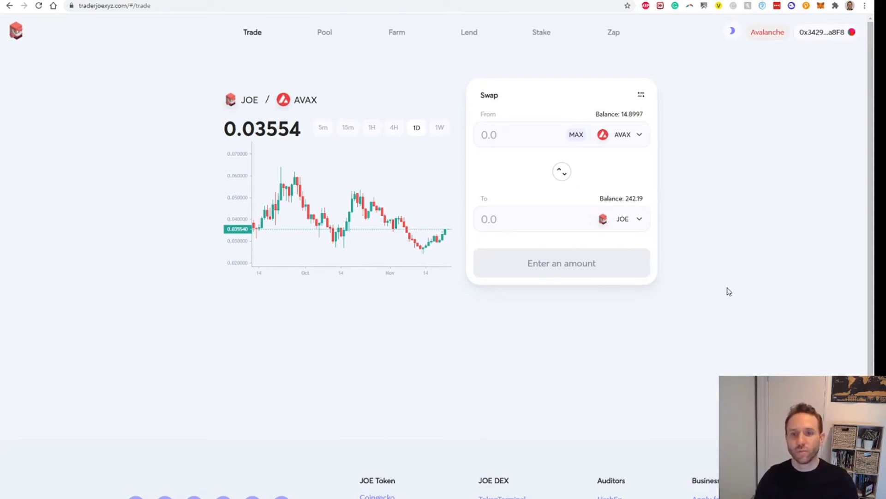
# Step: Open the JOE staking page on Trader Joe, approve JOE for staking, and confirm the permission in MetaMask
pyautogui.click(544, 36)
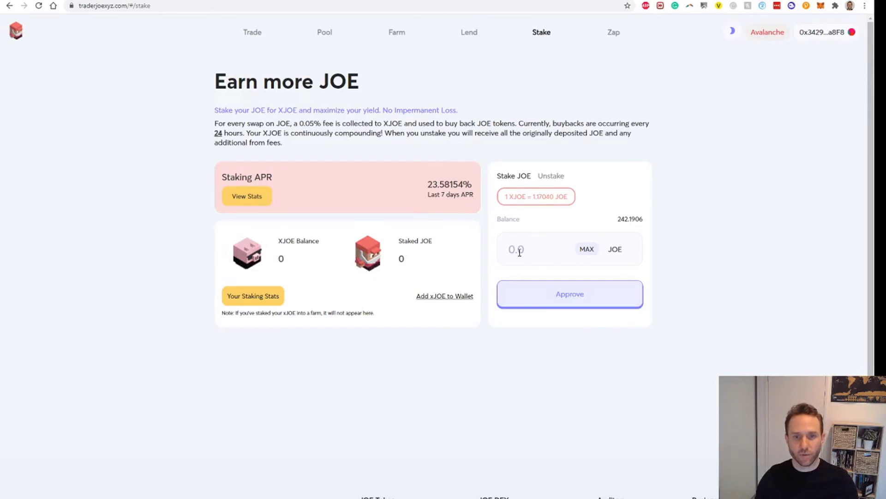
pyautogui.click(594, 297)
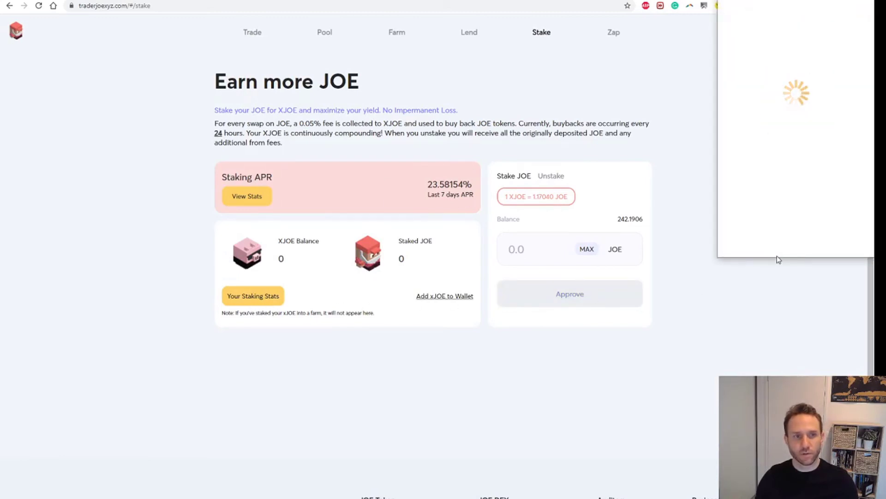
pyautogui.scroll(-1, 789, 253)
pyautogui.click(818, 236)
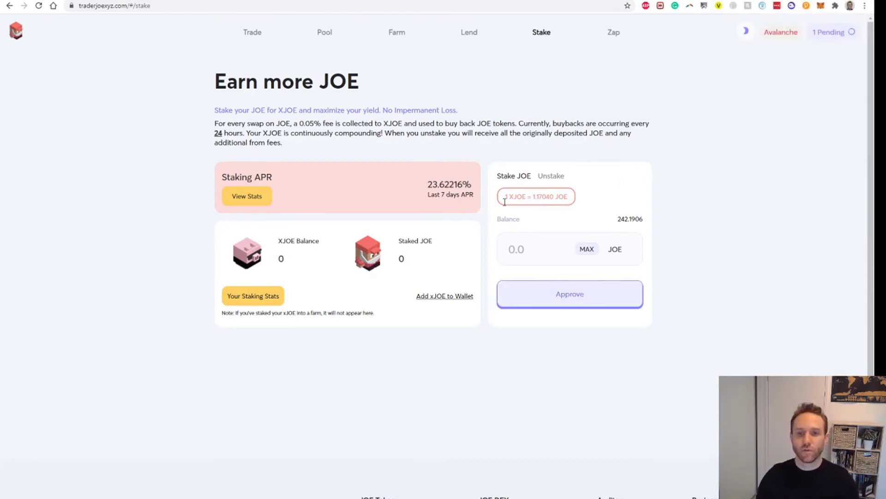
# Step: Stake the maximum balance of 242.1906 JOE and confirm the transaction in MetaMask
pyautogui.click(587, 251)
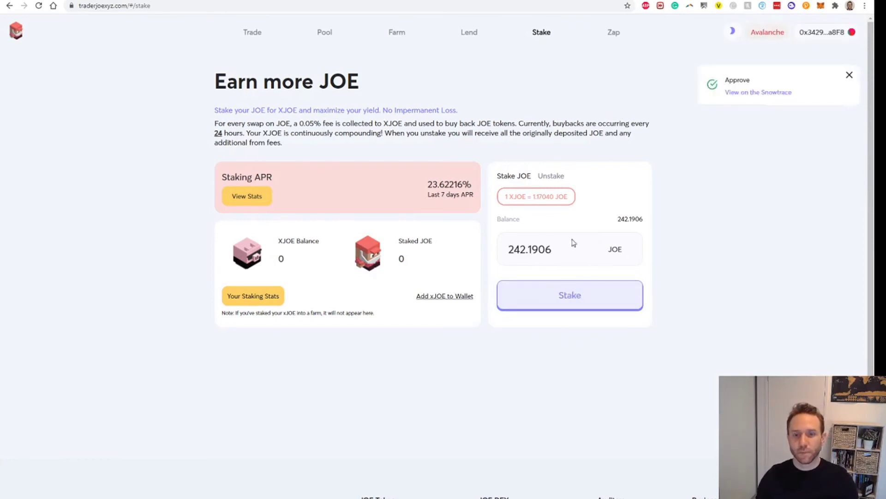
pyautogui.click(570, 296)
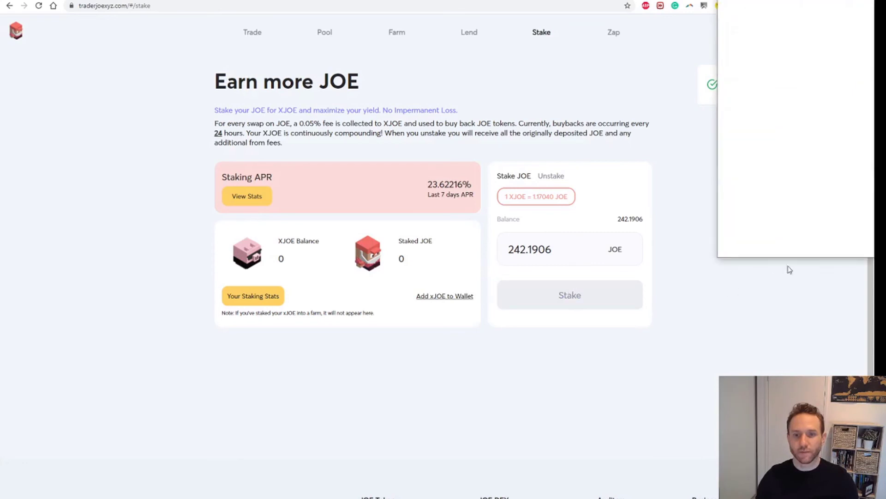
pyautogui.scroll(-1, 829, 222)
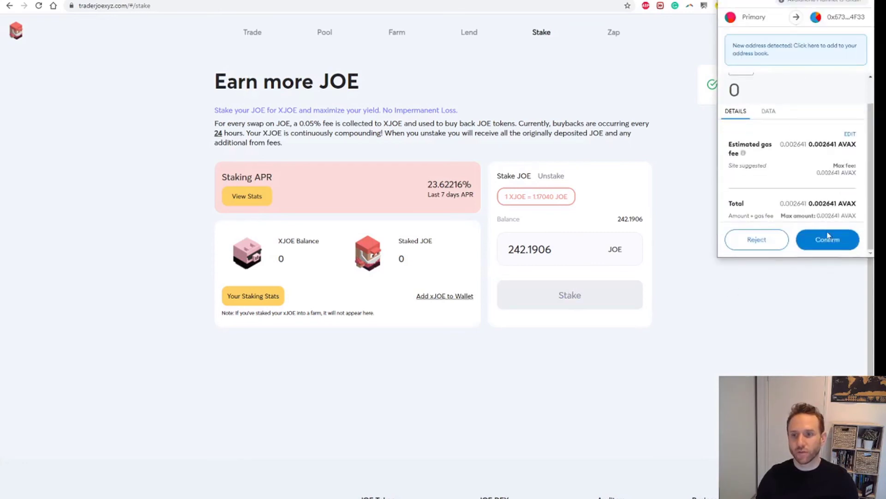
pyautogui.click(828, 240)
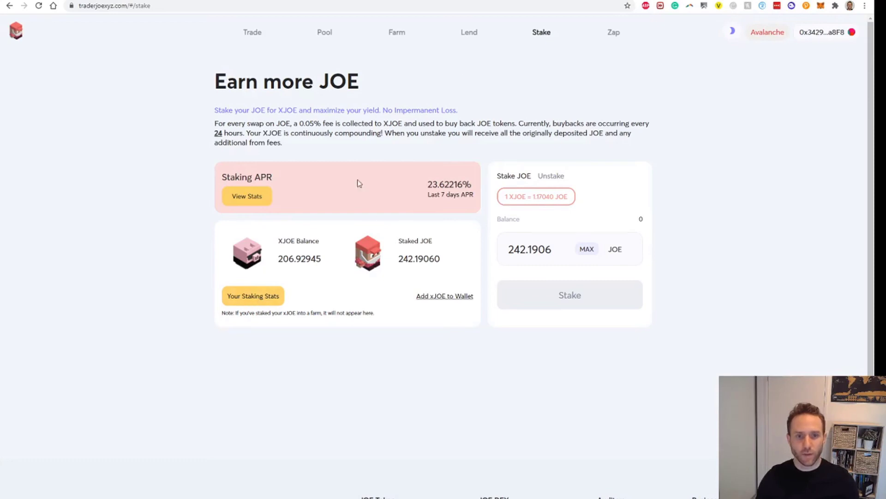
# Step: Find the xJOE farm among Trader Joe's farms and open its management page
pyautogui.click(397, 32)
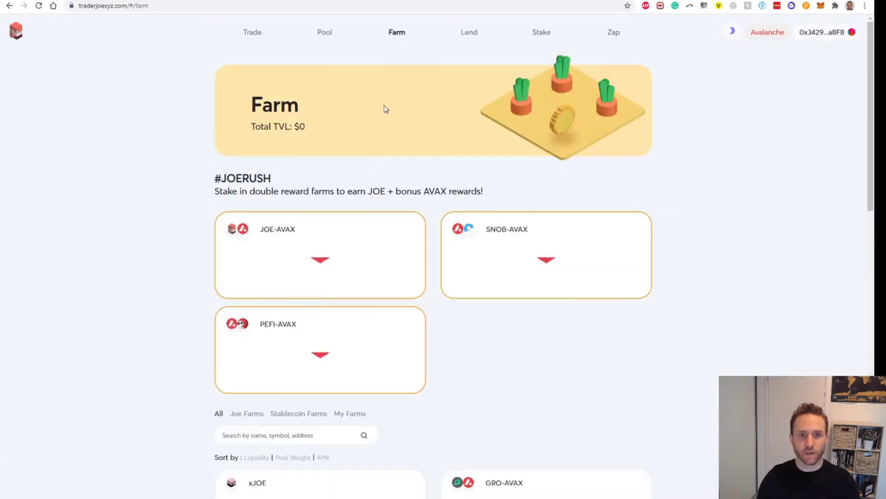
pyautogui.scroll(-5, 337, 276)
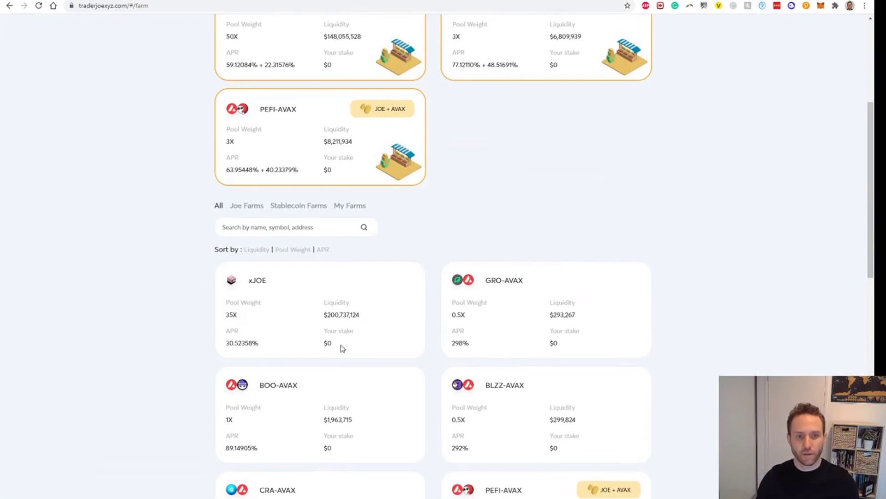
pyautogui.click(308, 312)
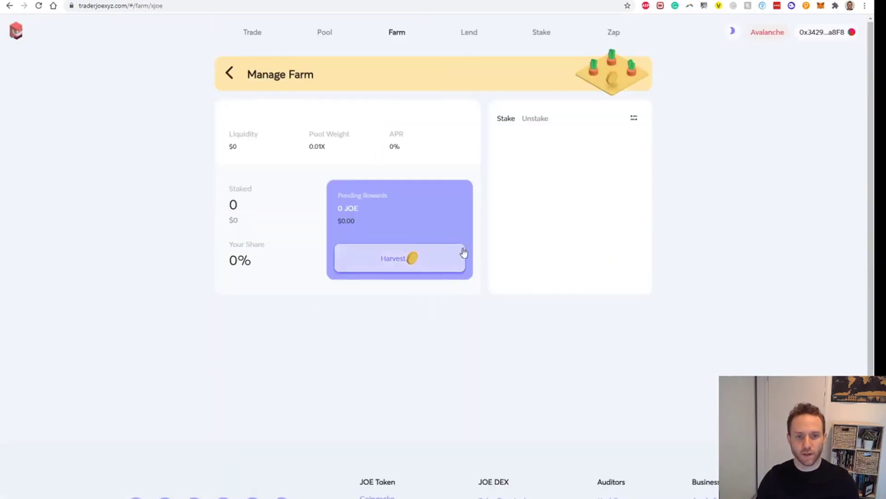
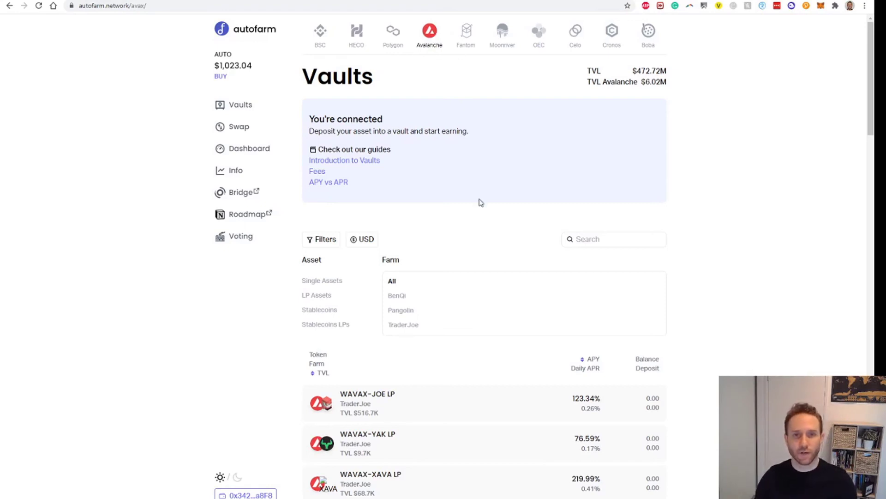
# Step: Find the TraderJoe xJOE vault in Autofarm's Avalanche vault list and open its details
pyautogui.scroll(-4, 447, 311)
pyautogui.scroll(-2, 403, 334)
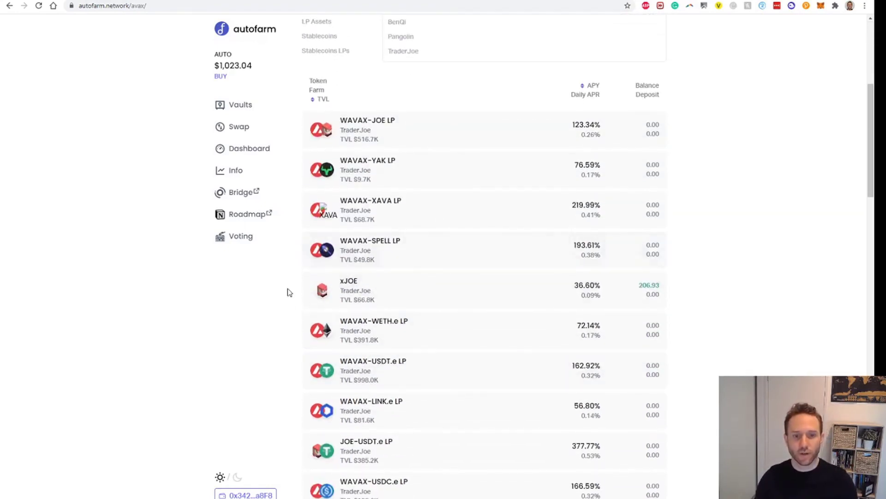
pyautogui.click(411, 292)
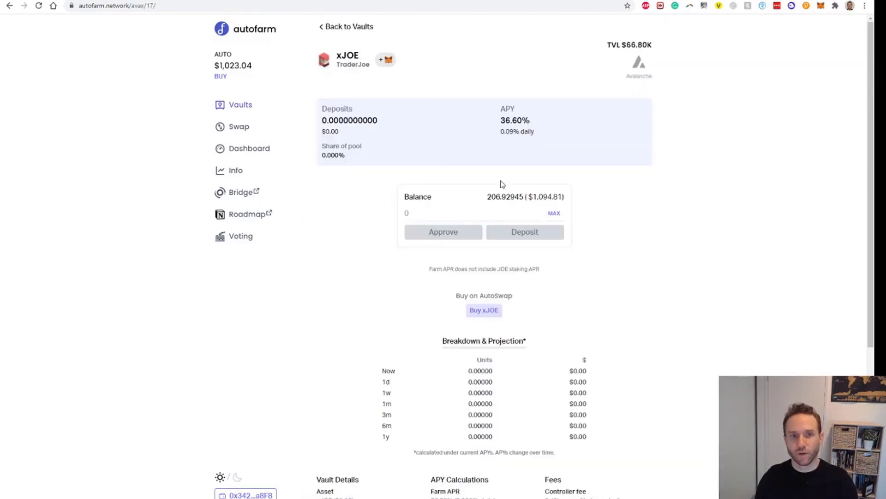
# Step: Return to the Avalanche vault list, reopen the xJOE vault, and compare its yield with Trader Joe's xJOE farm
pyautogui.click(329, 29)
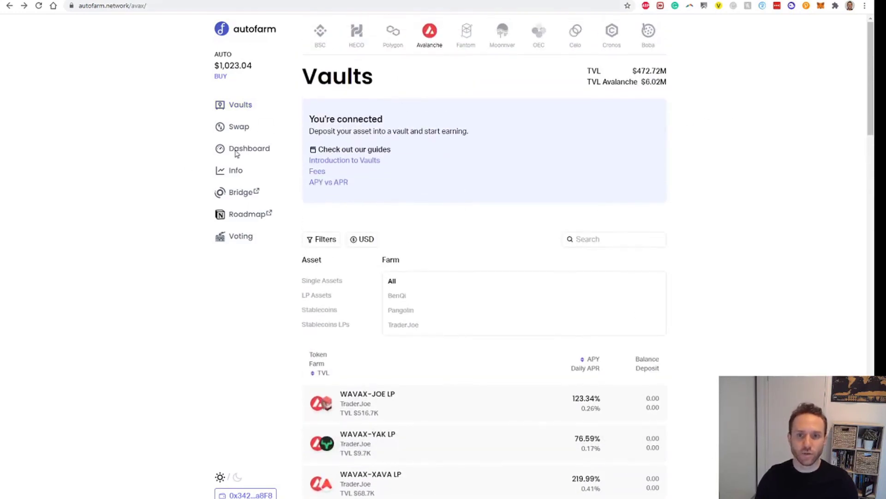
pyautogui.scroll(-4, 376, 350)
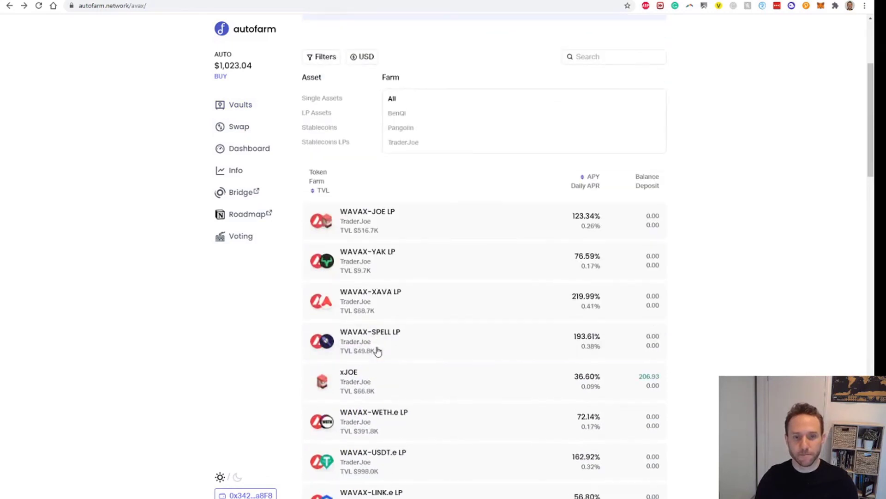
pyautogui.click(365, 378)
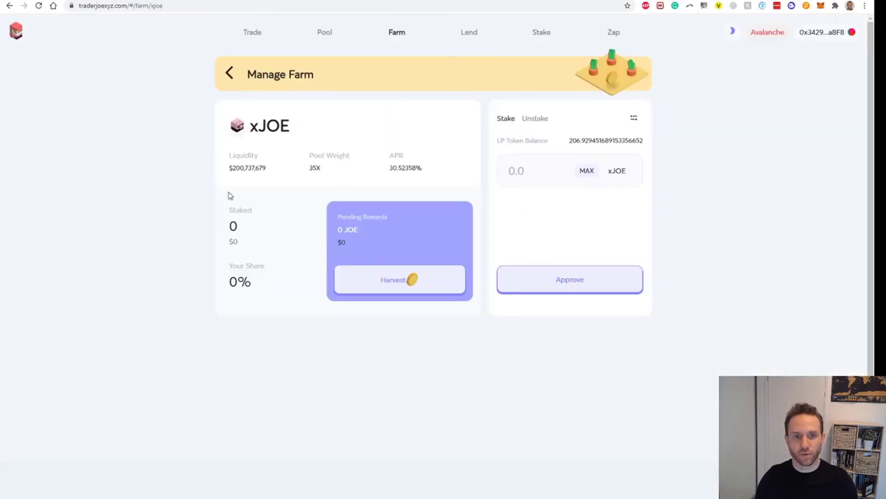
pyautogui.click(325, 1)
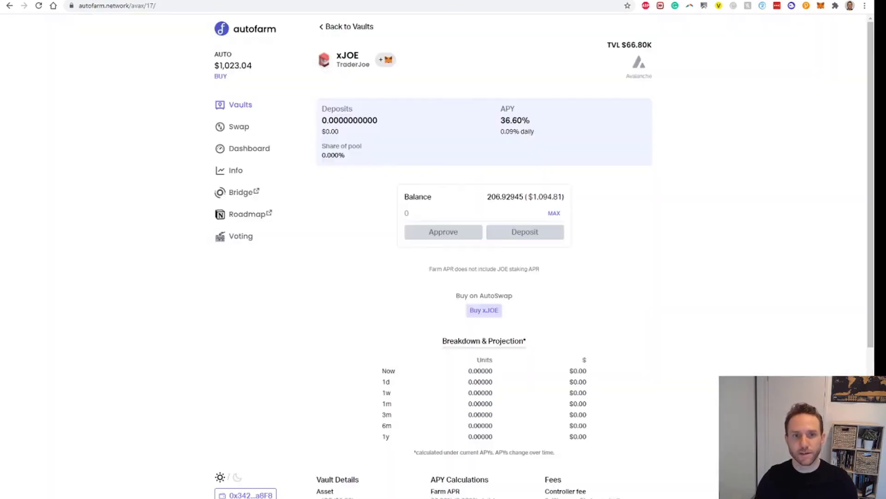
# Step: Fill in the maximum xJOE balance as the deposit amount, approve Autofarm to spend xJOE, and confirm the permission in MetaMask
pyautogui.click(559, 214)
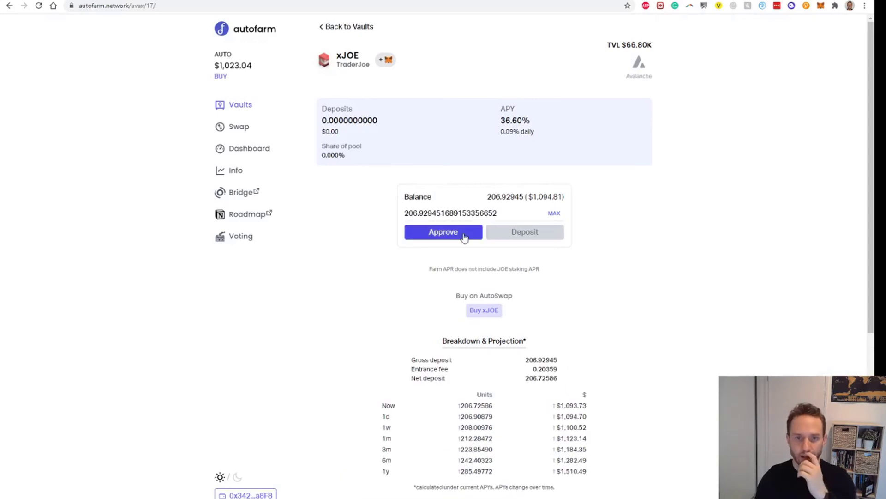
pyautogui.click(444, 233)
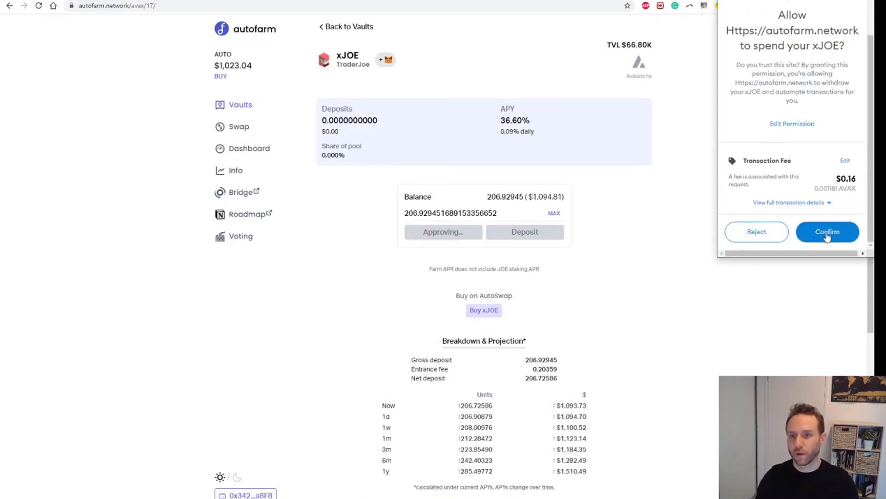
pyautogui.click(826, 234)
pyautogui.scroll(-3, 626, 321)
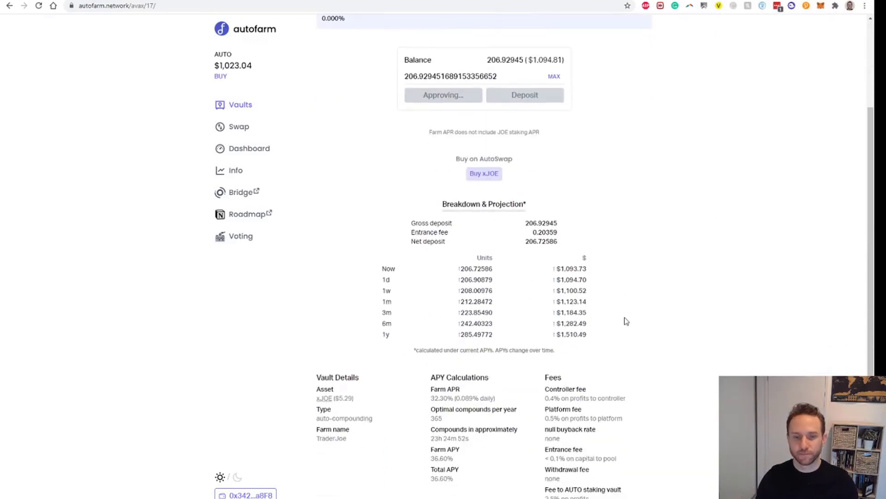
pyautogui.scroll(3, 625, 277)
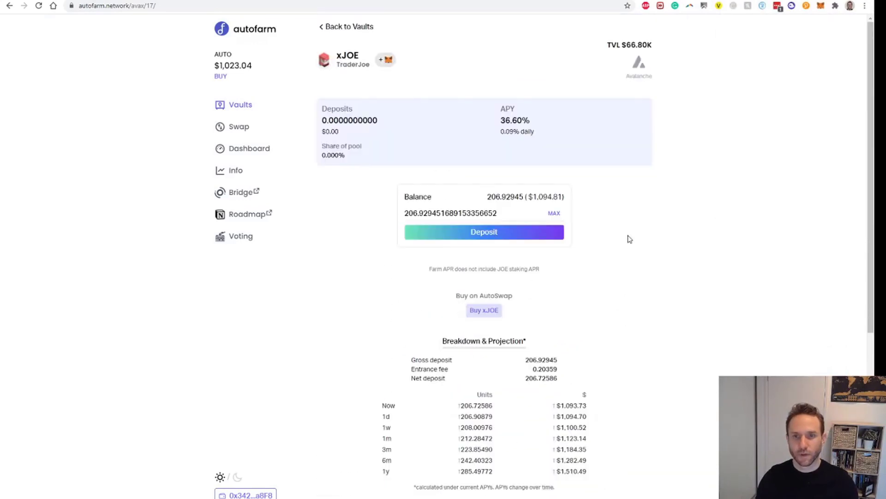
# Step: Deposit the entered 206.92945 xJOE into the Autofarm vault and confirm the transaction in MetaMask
pyautogui.click(493, 236)
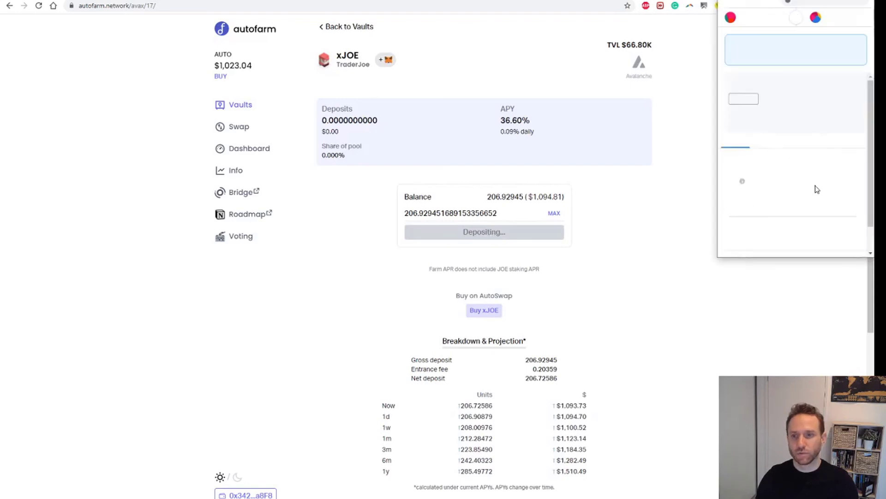
pyautogui.scroll(-1, 824, 207)
pyautogui.click(829, 239)
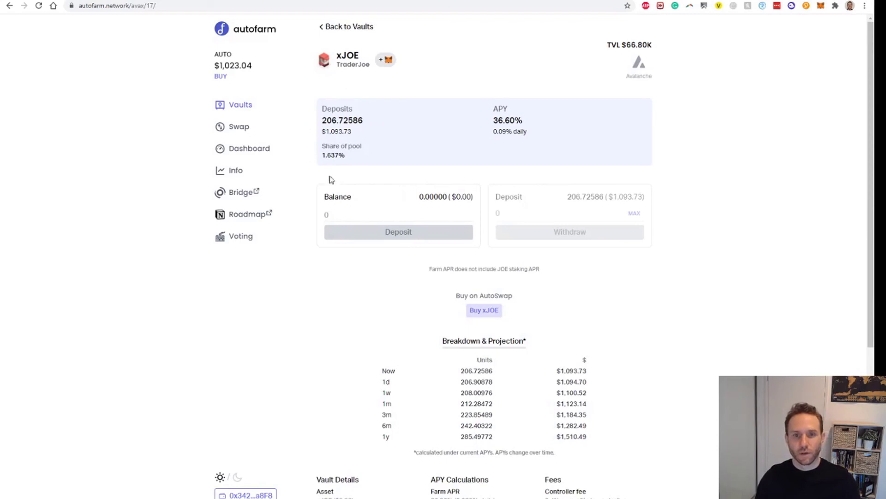
# Step: Examine the xJOE vault's deposited amount, APY, projected returns, compounding interval, and fees
pyautogui.moveTo(323, 123); pyautogui.dragTo(396, 133)
pyautogui.click(396, 134)
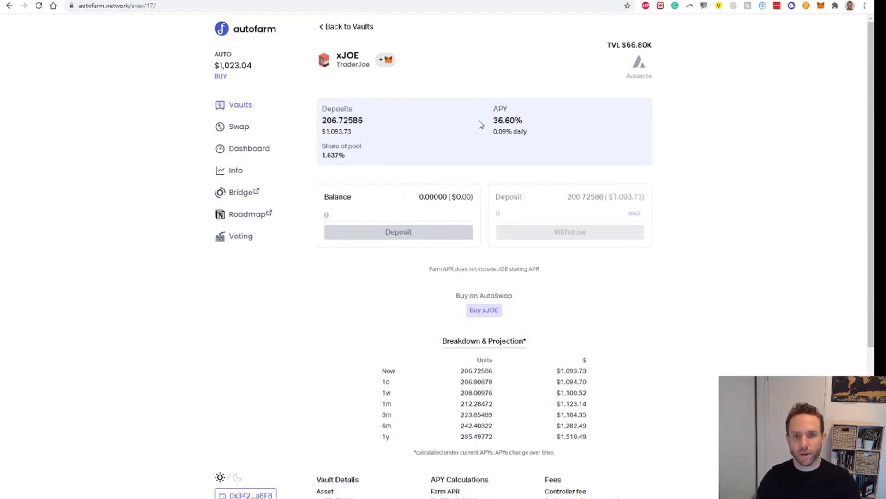
pyautogui.moveTo(480, 124); pyautogui.dragTo(568, 126)
pyautogui.click(568, 126)
pyautogui.scroll(-5, 691, 255)
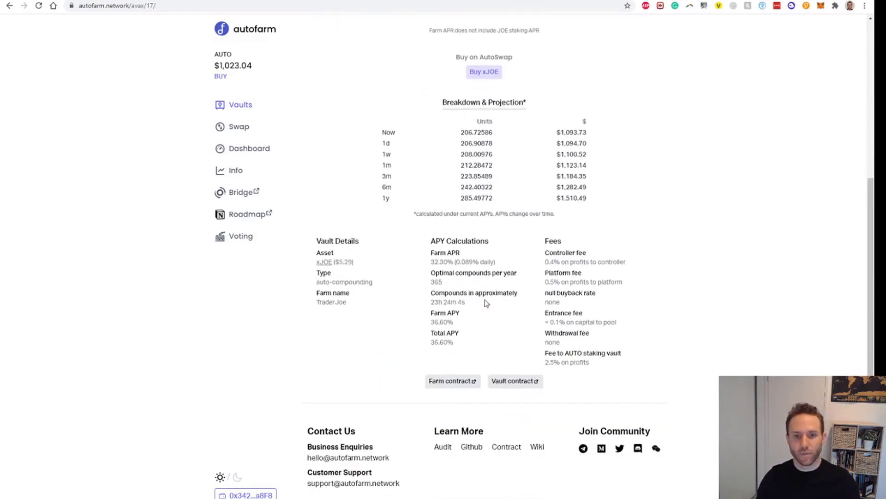
pyautogui.moveTo(424, 304); pyautogui.dragTo(394, 304)
pyautogui.click(471, 302)
pyautogui.click(450, 304)
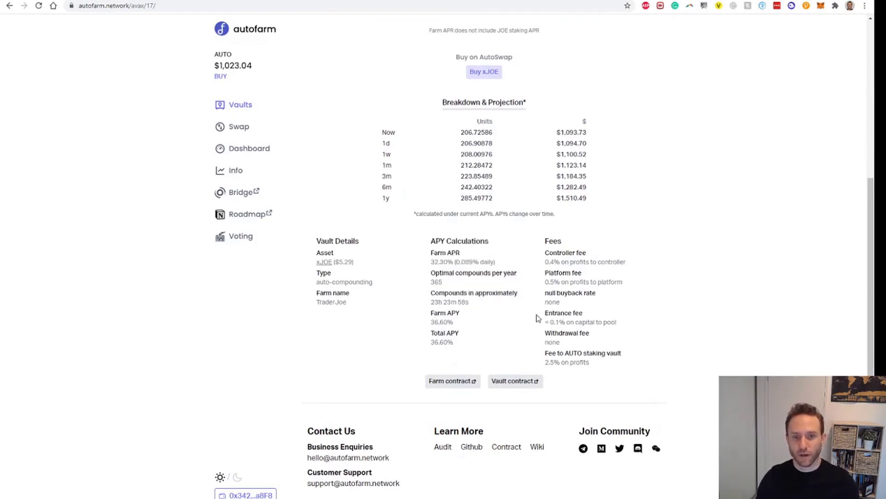
pyautogui.scroll(5, 597, 366)
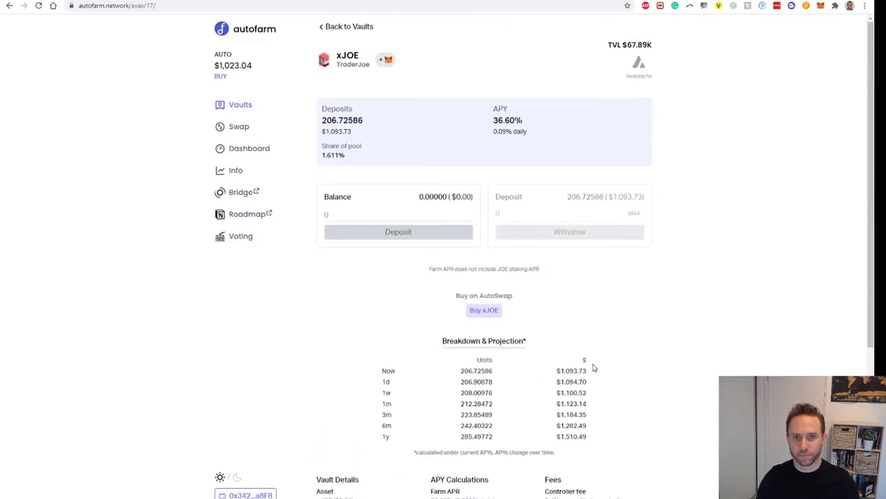